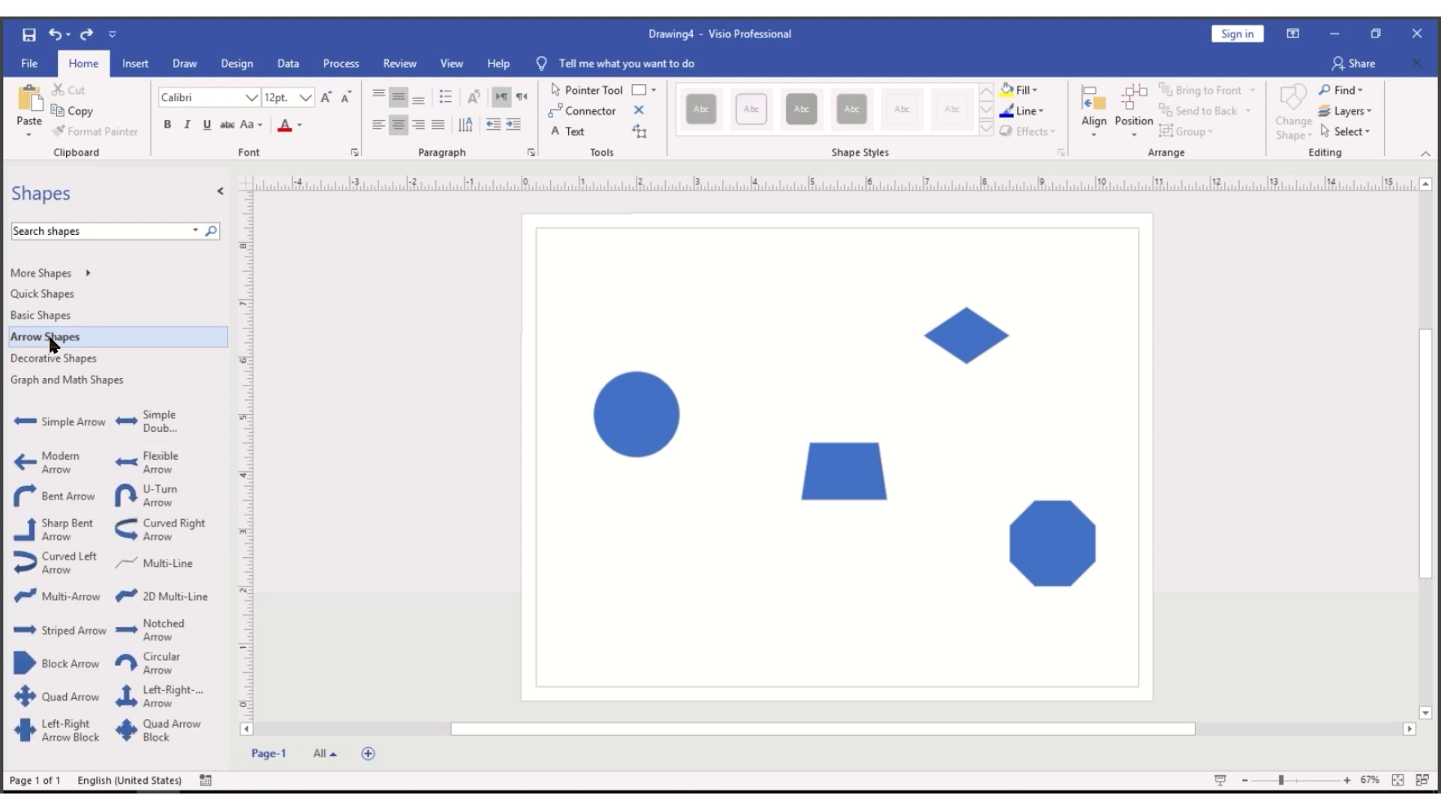
Place a Striped Arrow near the page's upper edge and a Quad Arrow Block near its lower edge, and show the Decorative Shapes stencil
{"action": "left_click_drag", "start_coordinate": [74, 630], "coordinate": [734, 283]}
{"action": "left_click_drag", "start_coordinate": [162, 731], "coordinate": [743, 604]}
{"action": "left_click", "coordinate": [54, 357]}
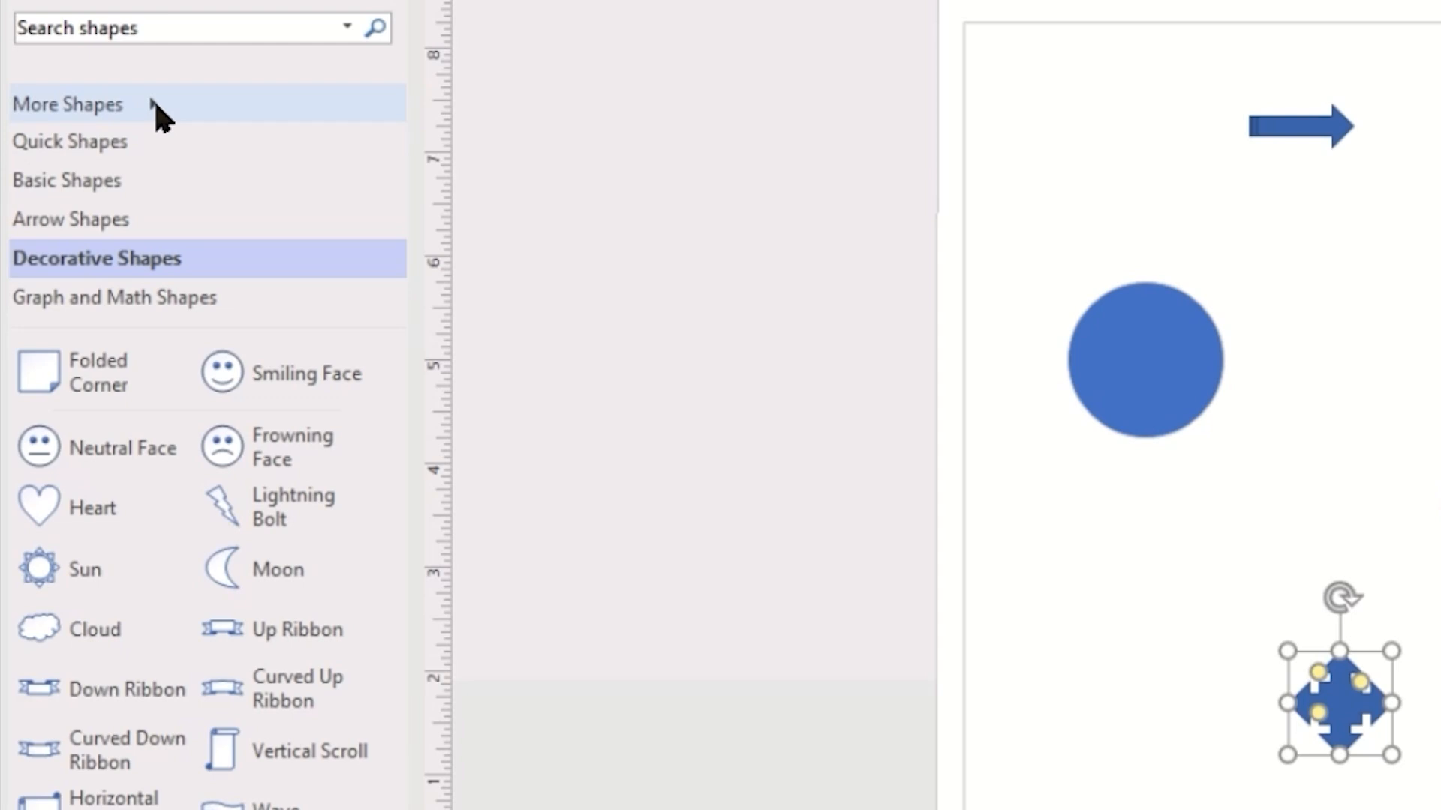
Load the Computers and Monitors stencil from the Network shape category
{"action": "left_click", "coordinate": [155, 101]}
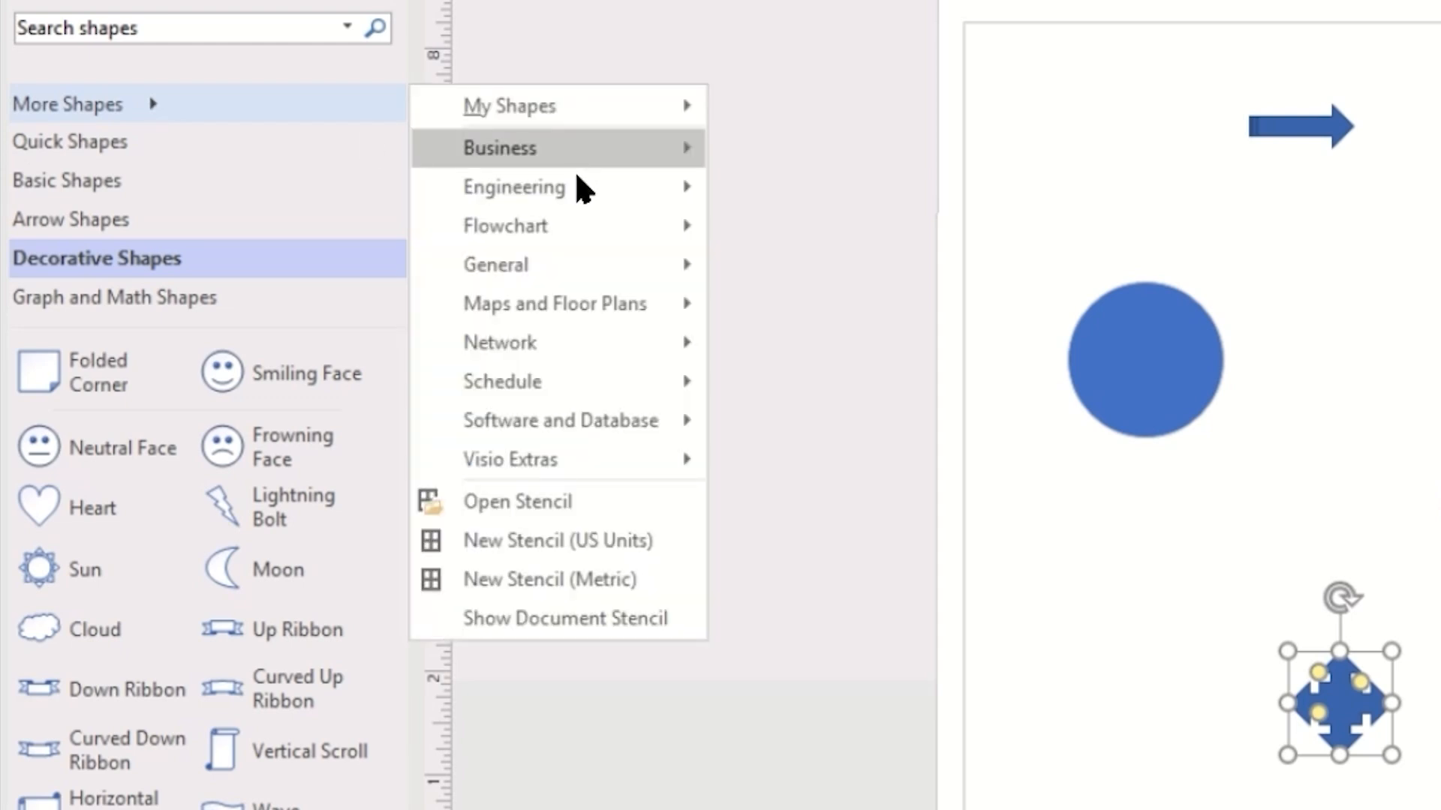
{"action": "mouse_move", "coordinate": [576, 425]}
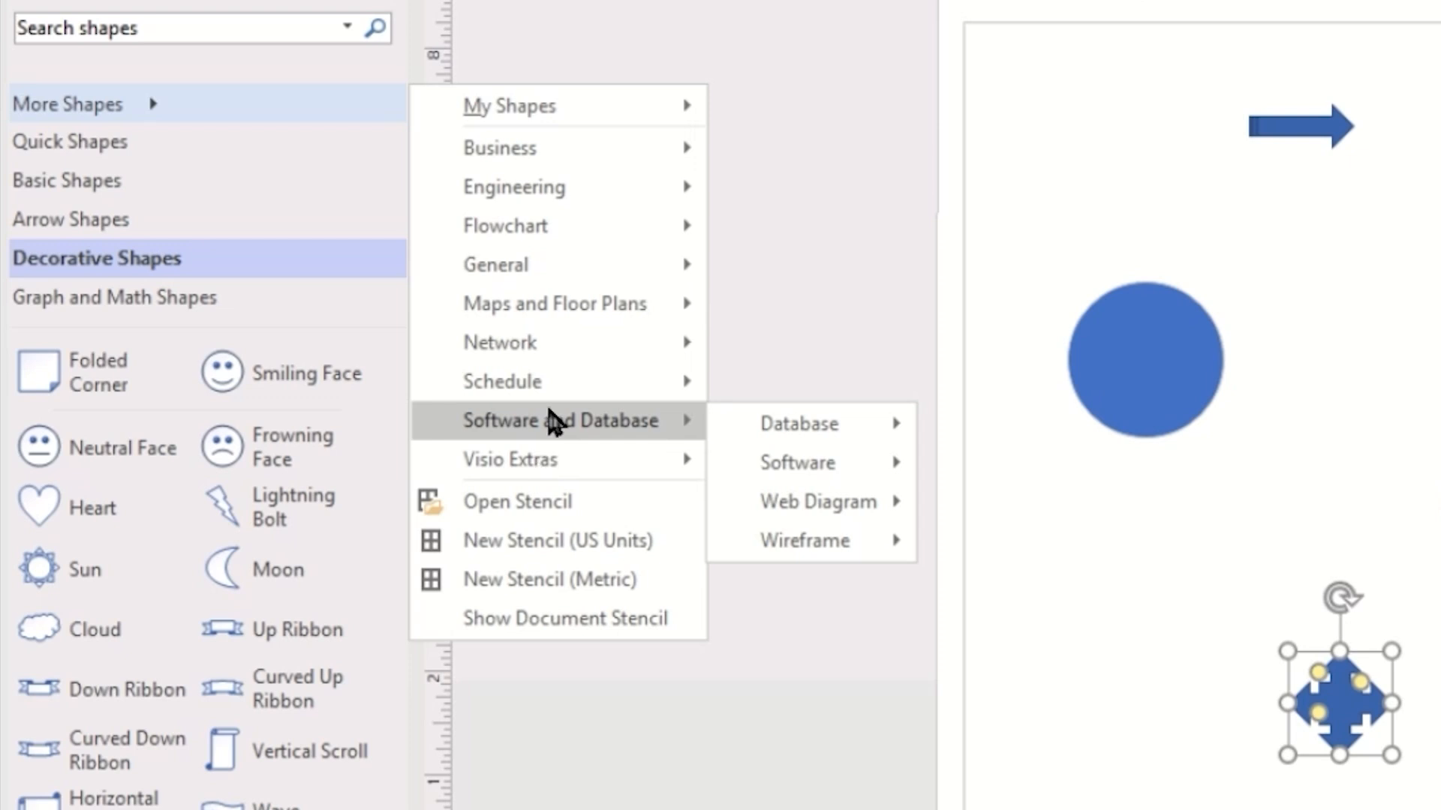
{"action": "mouse_move", "coordinate": [555, 360]}
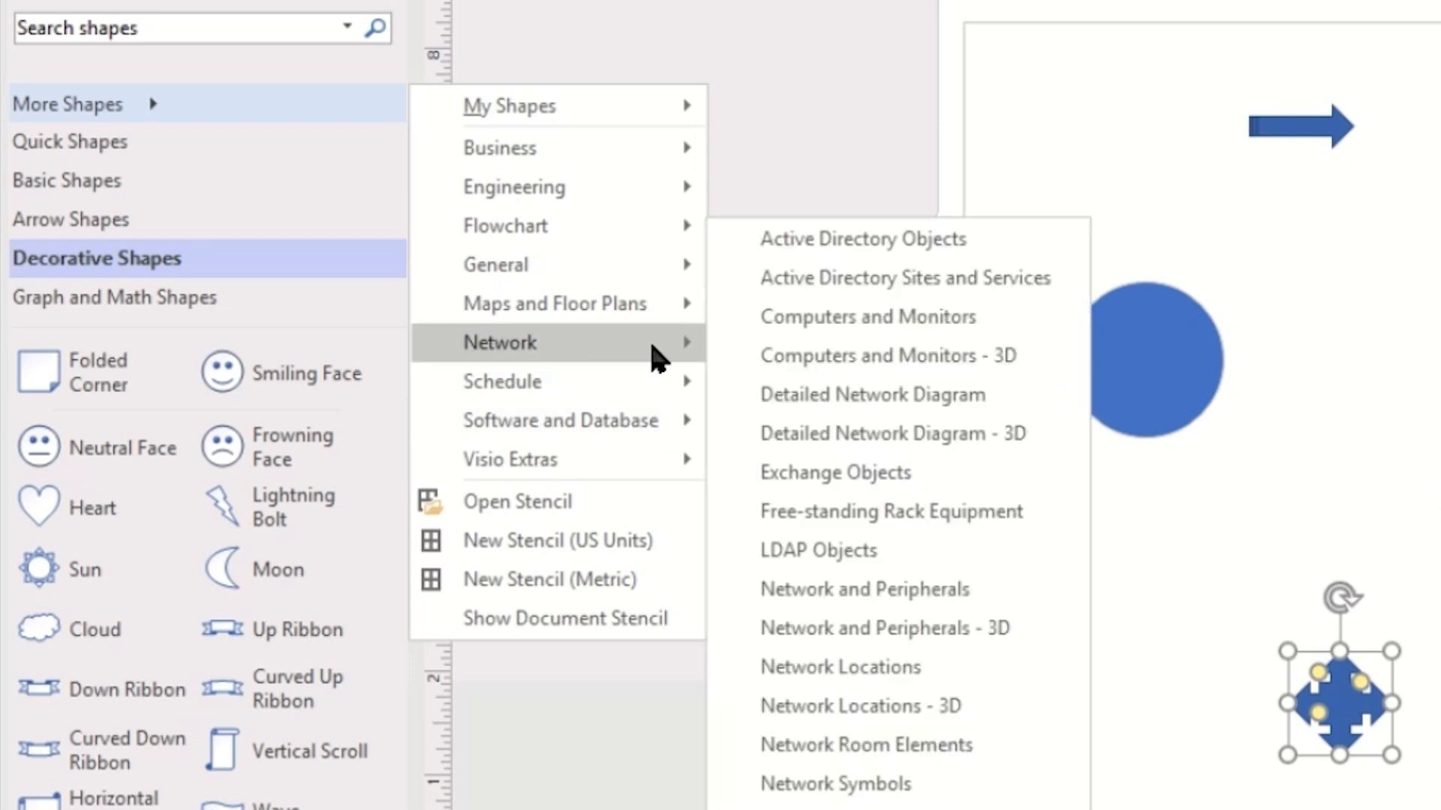
{"action": "left_click", "coordinate": [810, 319]}
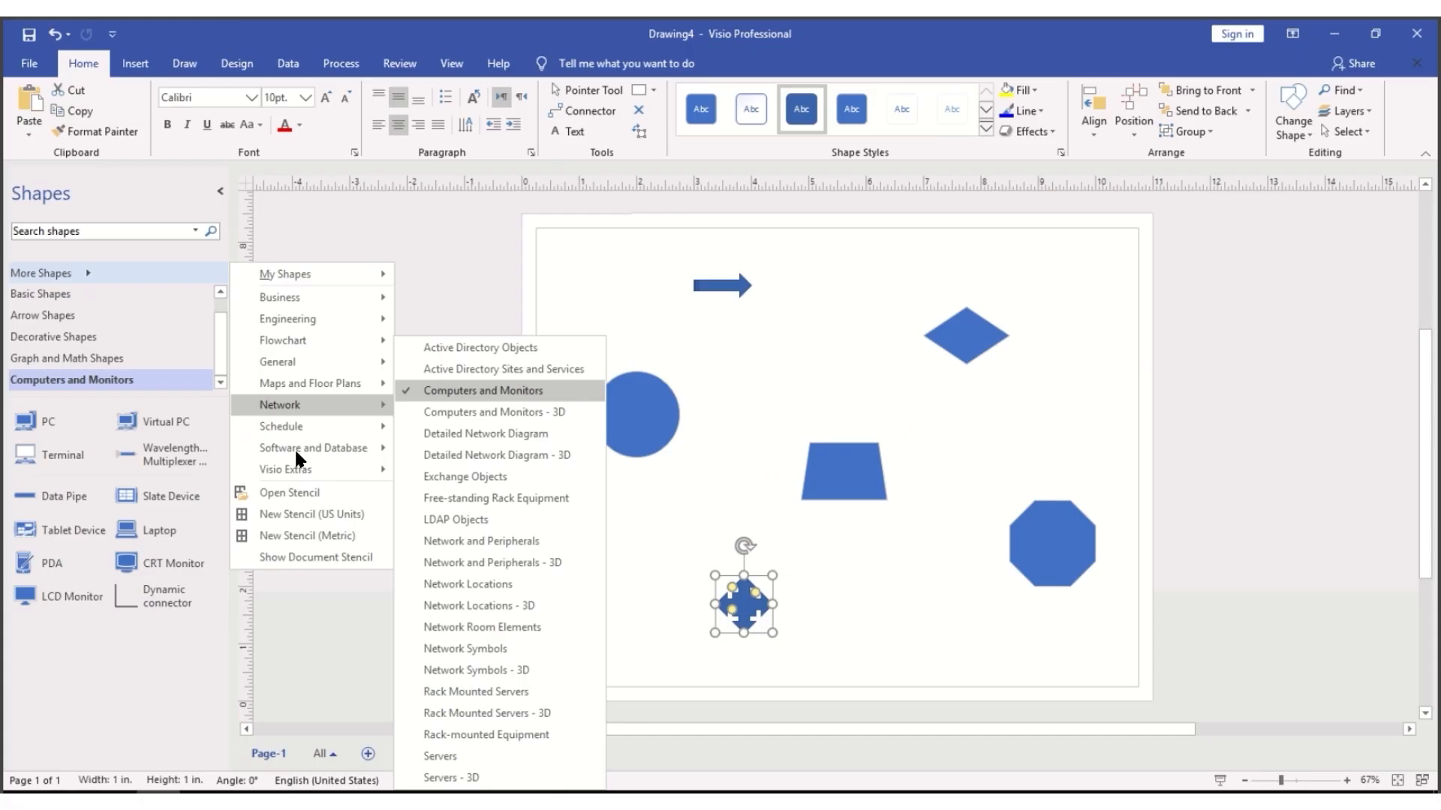
{"action": "left_click", "coordinate": [122, 736]}
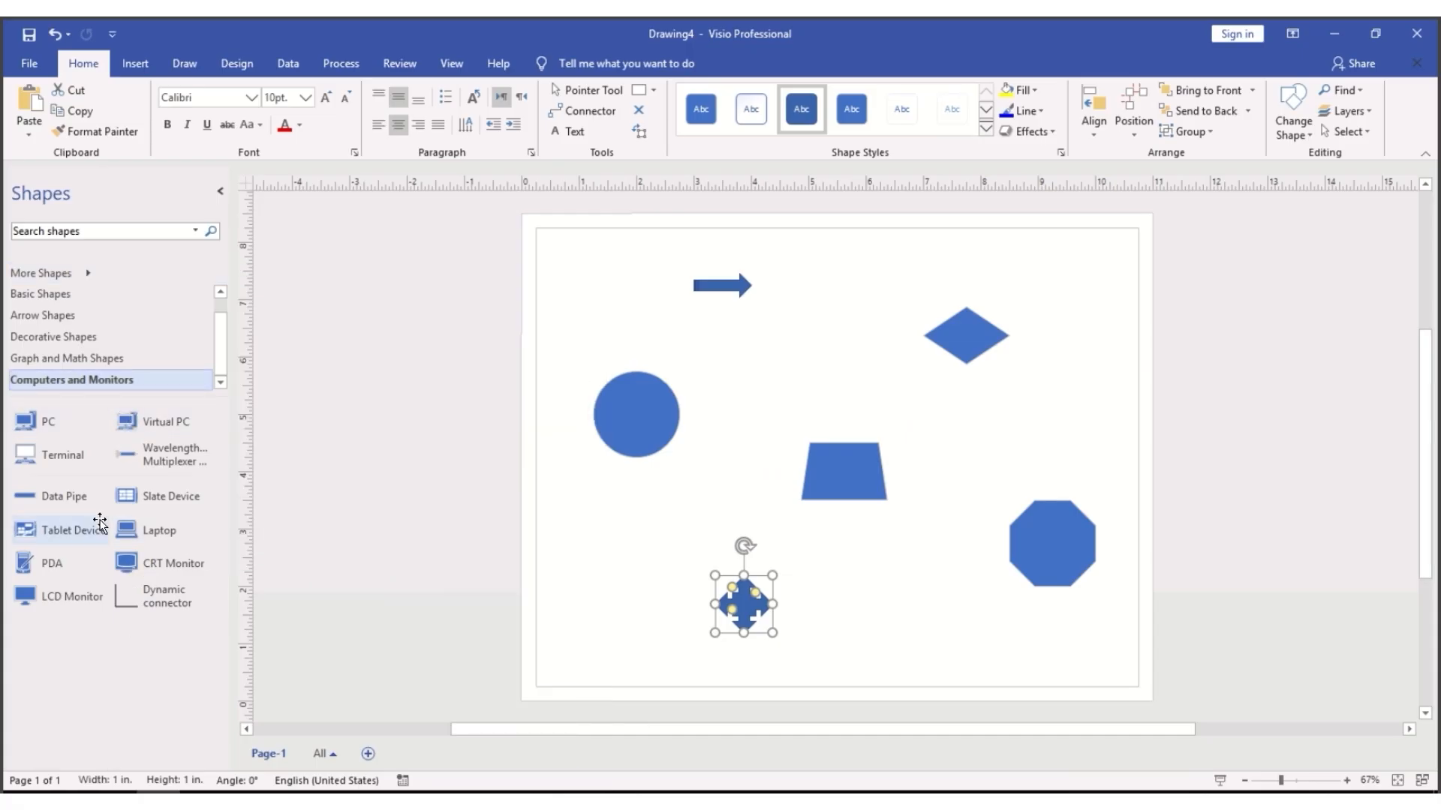
Place a PC above the circle, a CRT Monitor below it, and an LCD Monitor beside the Quad Arrow Block
{"action": "left_click_drag", "start_coordinate": [33, 439], "coordinate": [604, 283]}
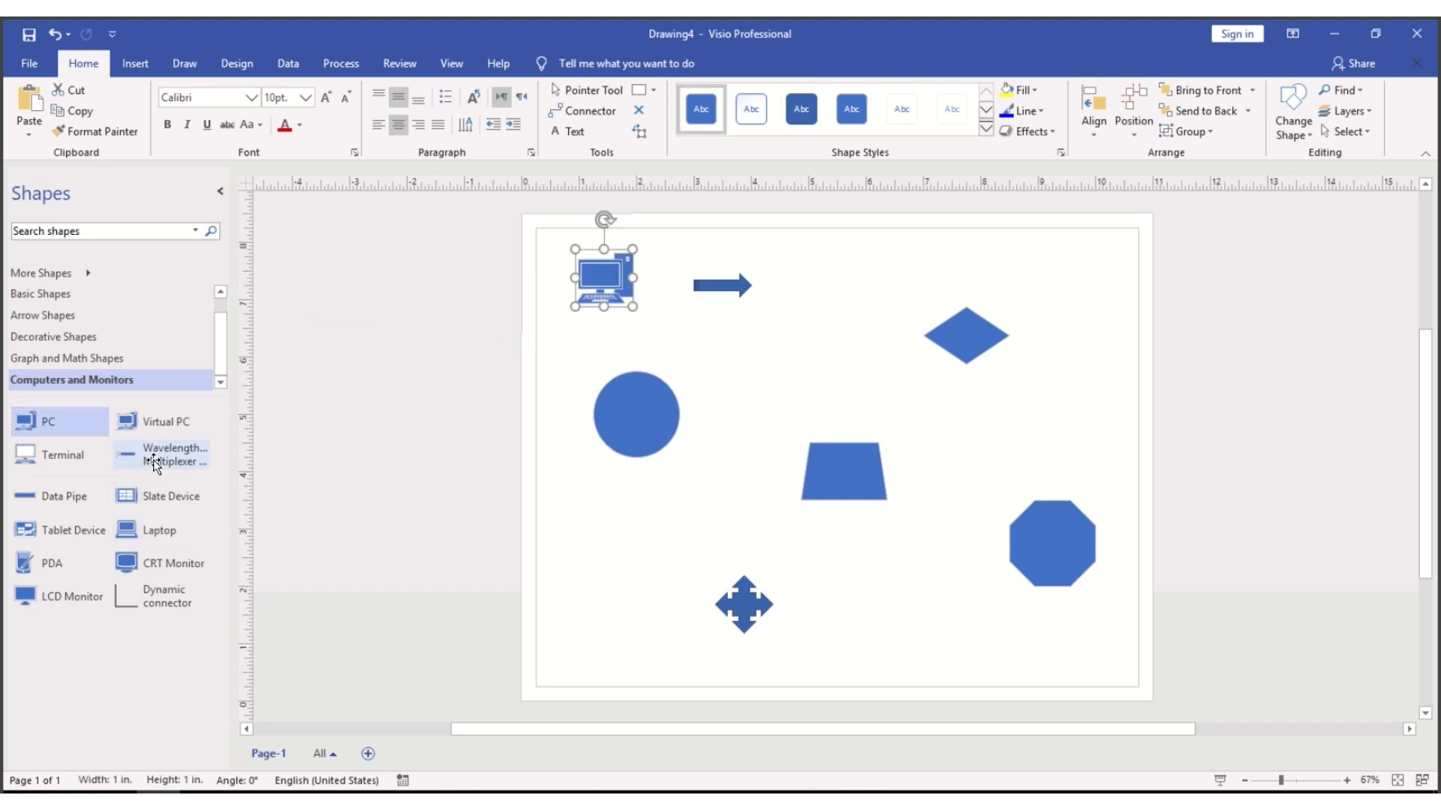
{"action": "left_click_drag", "start_coordinate": [127, 563], "coordinate": [622, 551]}
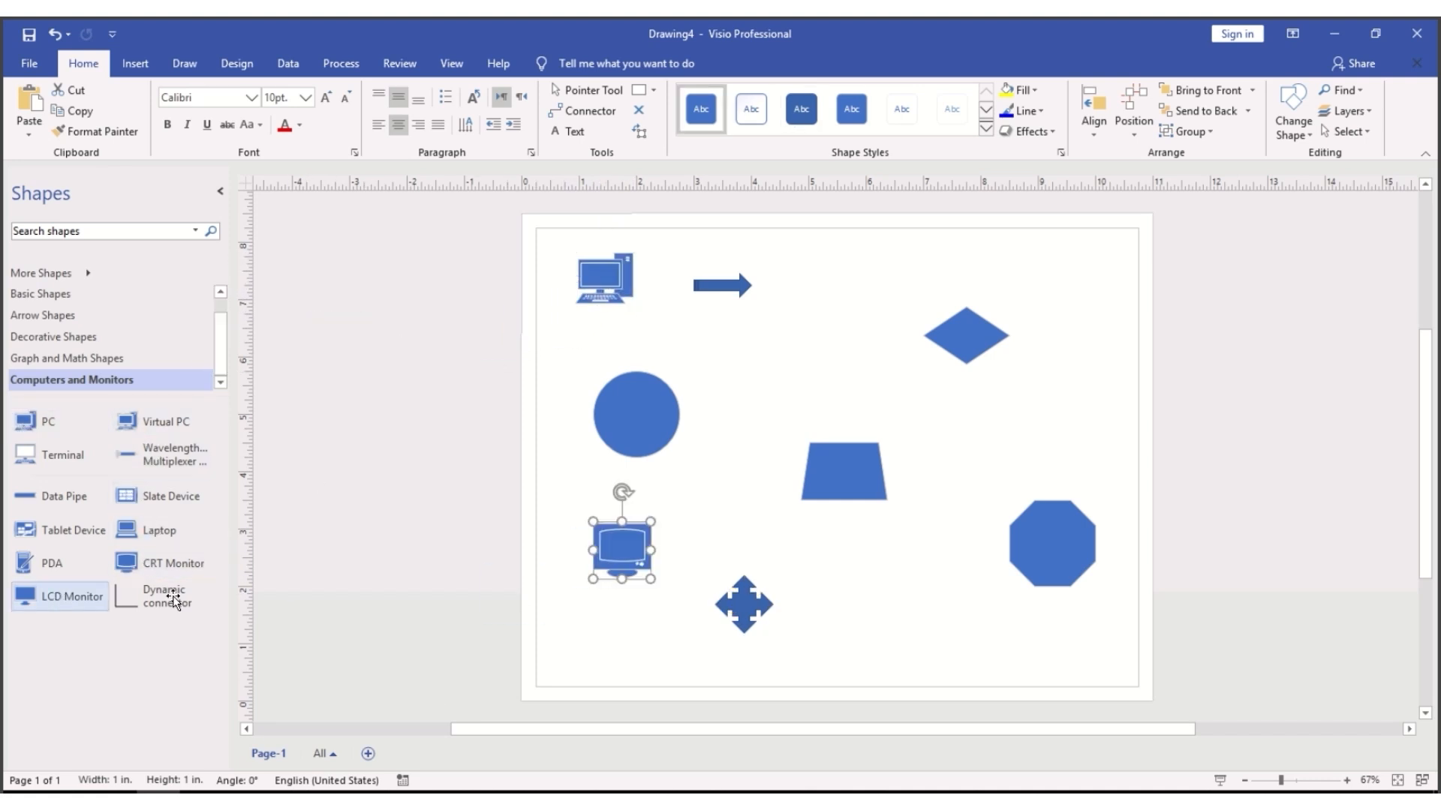
{"action": "left_click_drag", "start_coordinate": [38, 597], "coordinate": [665, 629]}
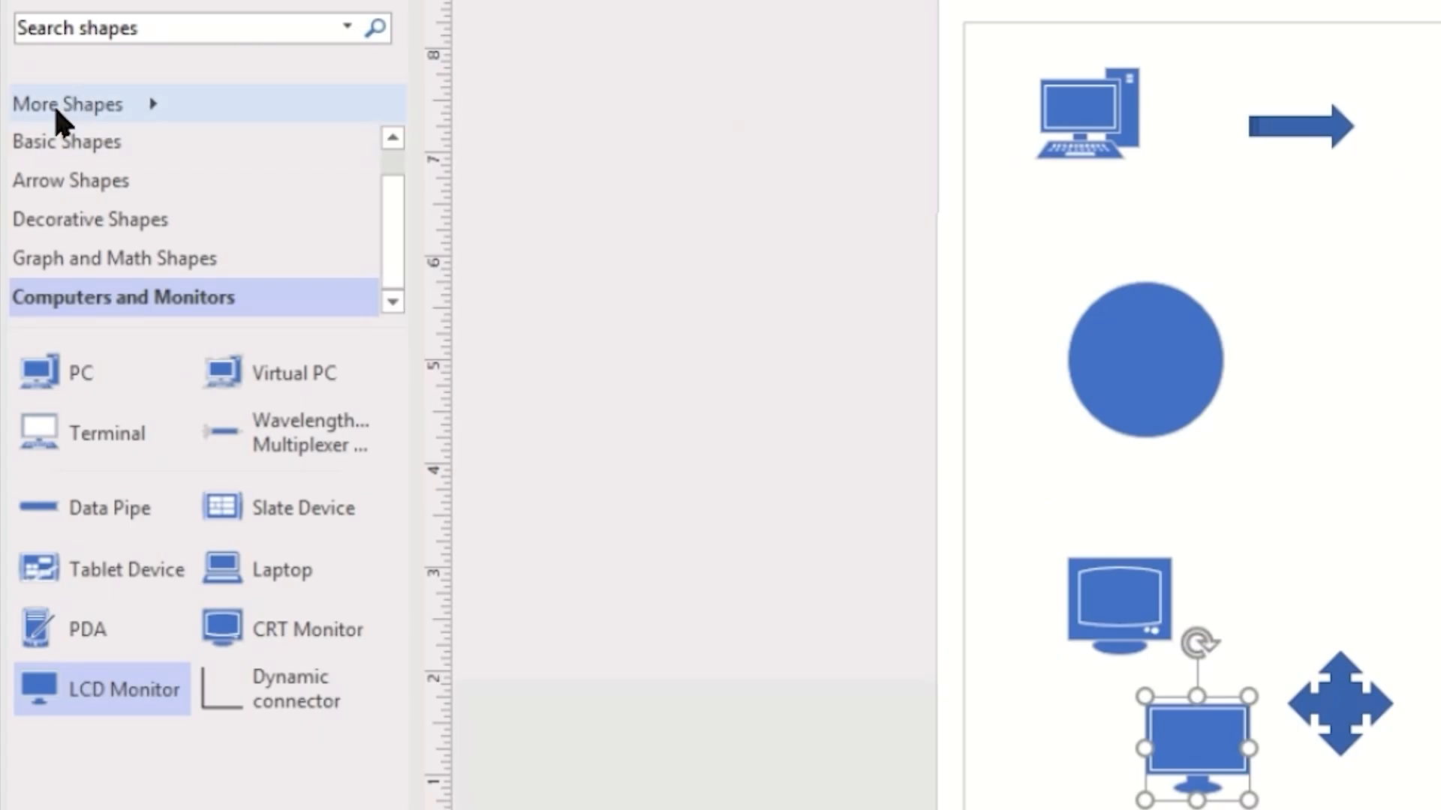
Create a new stencil in US units and move all the computer, arrow and geometric shapes from the page into it
{"action": "left_click", "coordinate": [54, 105]}
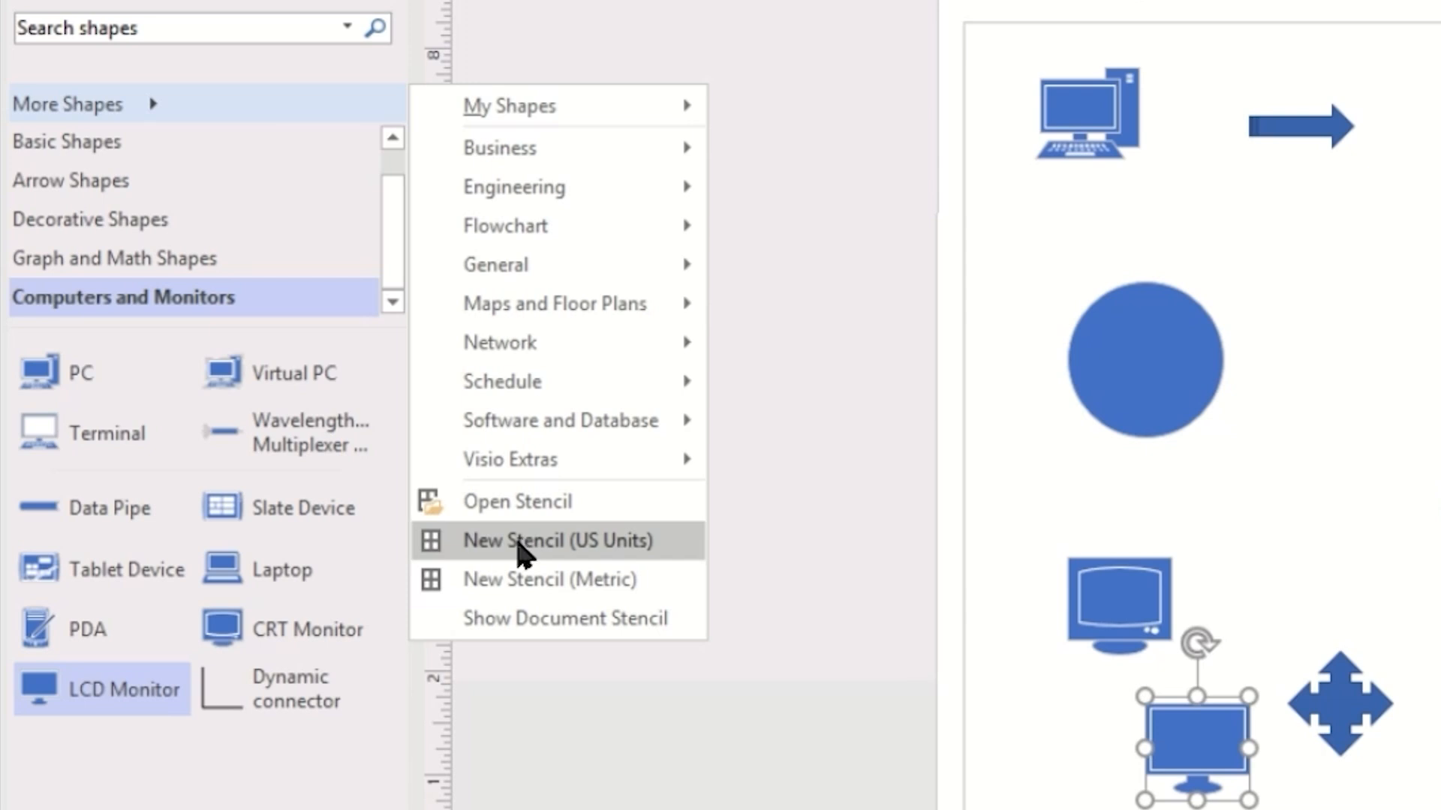
{"action": "left_click", "coordinate": [664, 540]}
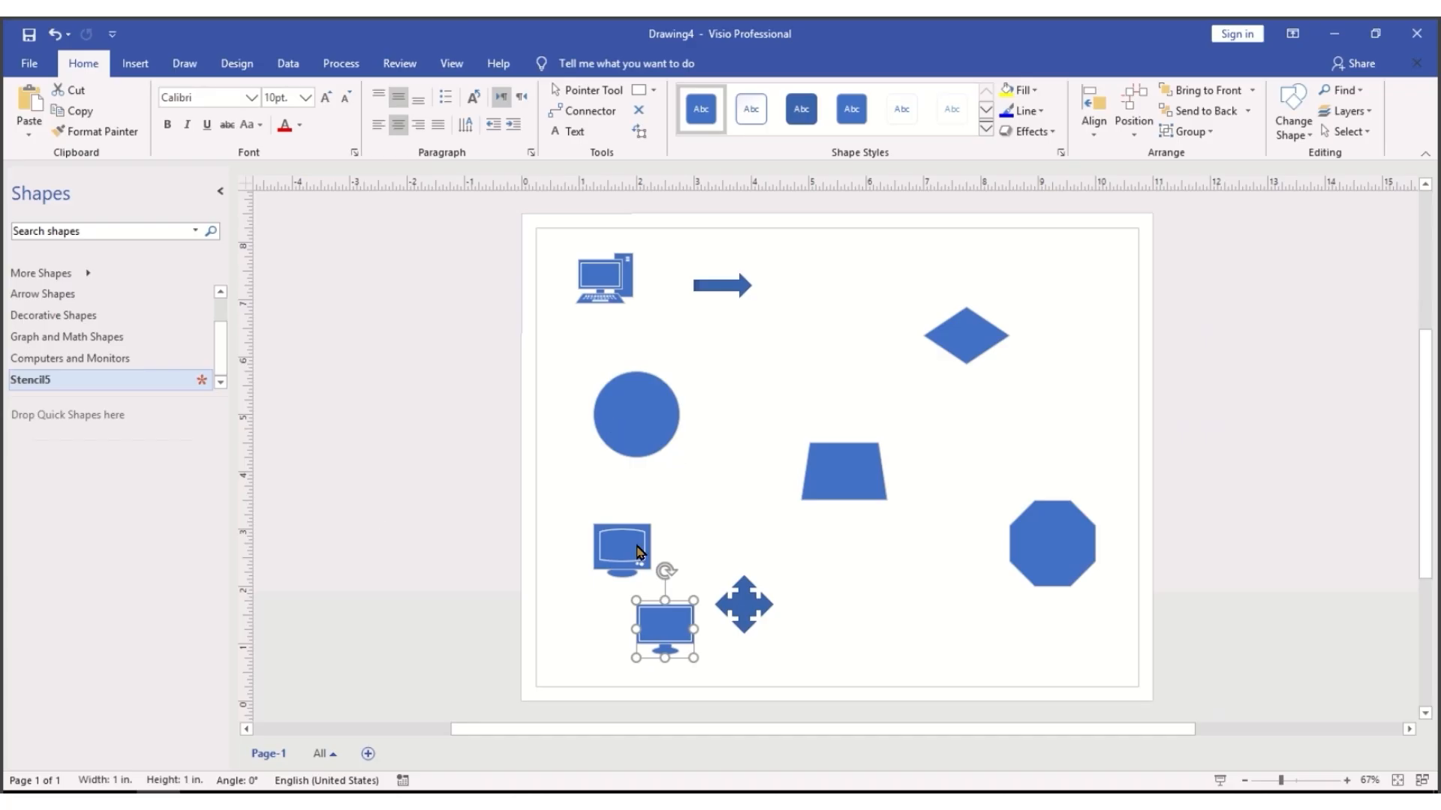
{"action": "left_click_drag", "start_coordinate": [659, 624], "coordinate": [96, 492]}
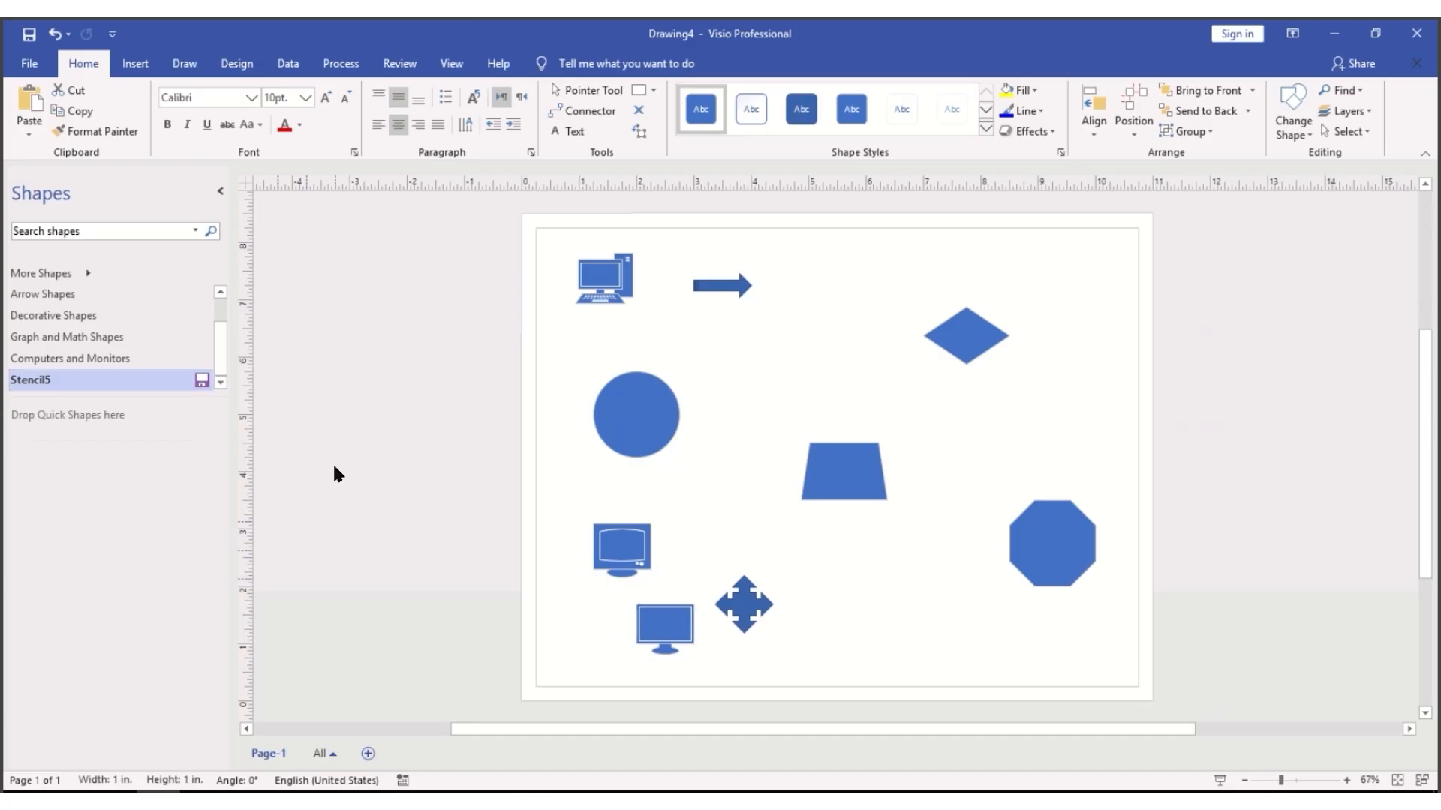
{"action": "left_click_drag", "start_coordinate": [613, 416], "coordinate": [161, 465]}
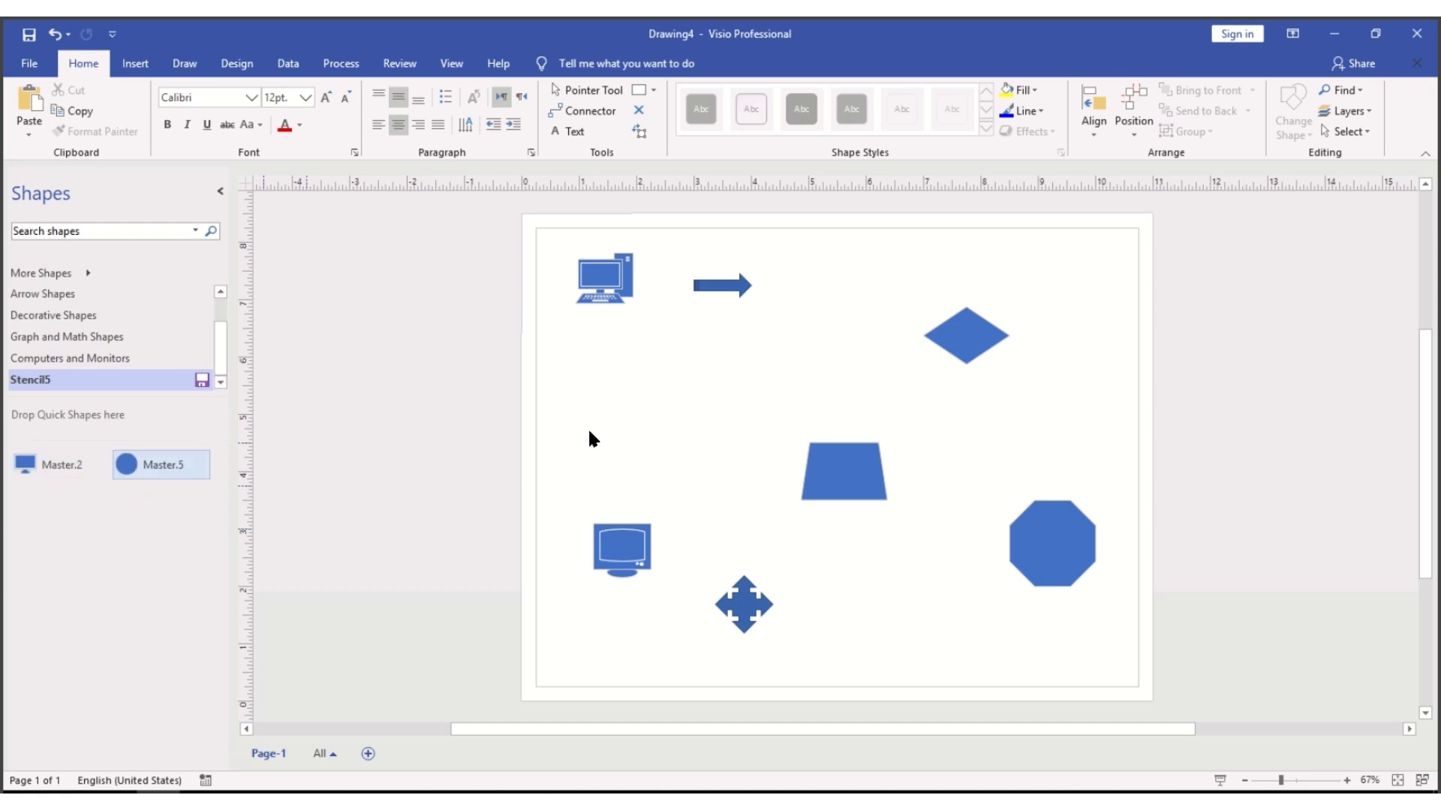
{"action": "left_click_drag", "start_coordinate": [625, 546], "coordinate": [66, 516]}
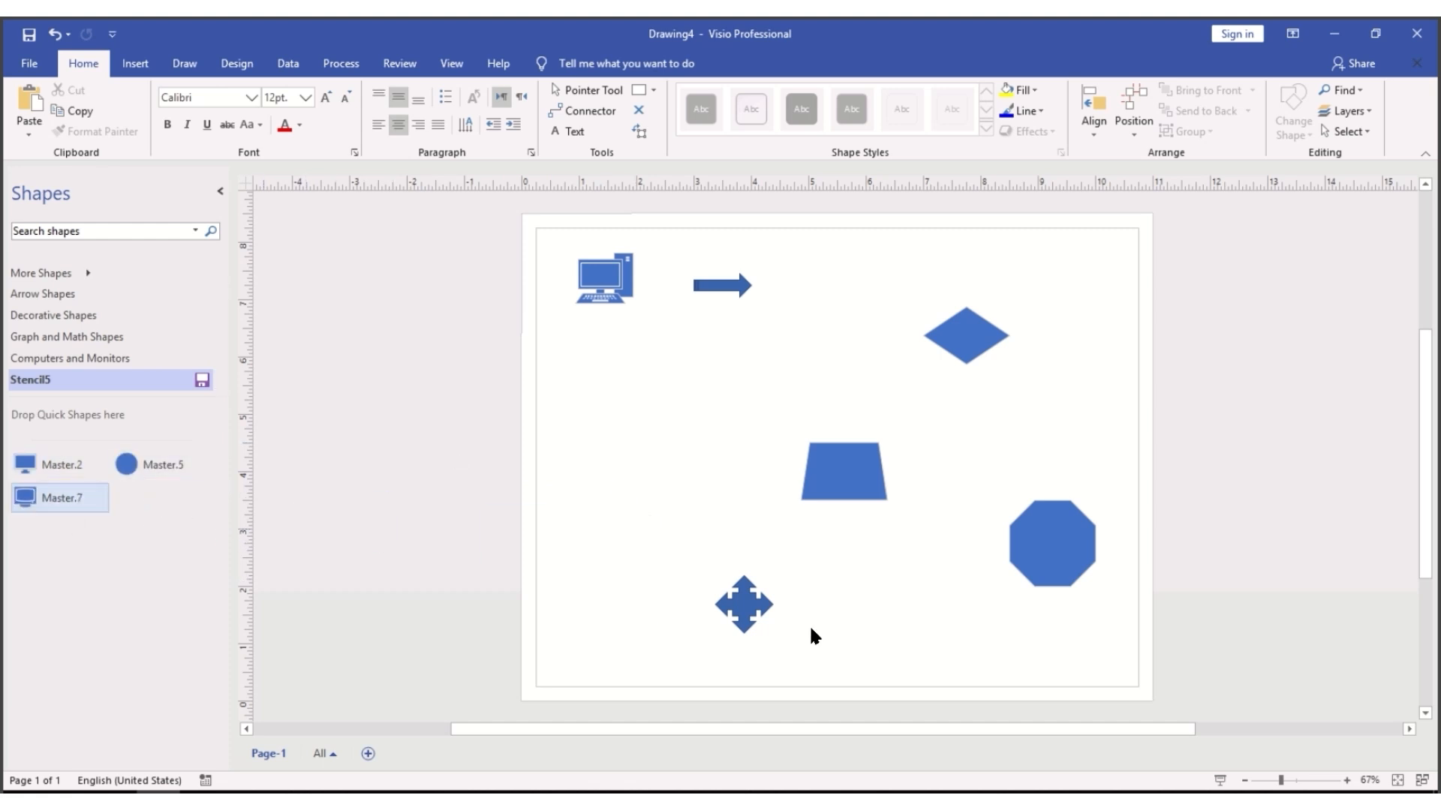
{"action": "left_click_drag", "start_coordinate": [748, 610], "coordinate": [150, 499]}
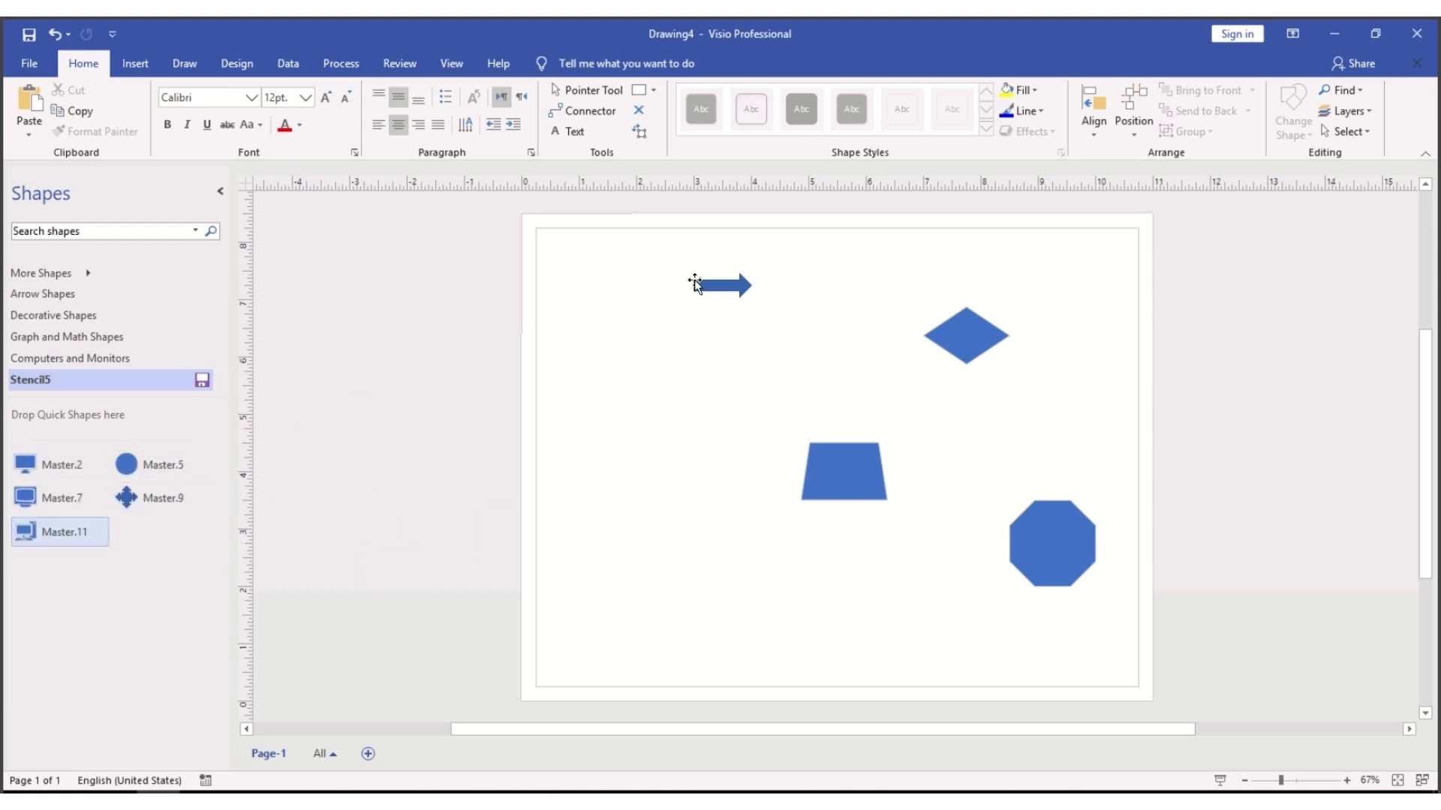
{"action": "left_click_drag", "start_coordinate": [697, 284], "coordinate": [135, 556]}
{"action": "left_click_drag", "start_coordinate": [844, 471], "coordinate": [135, 571]}
{"action": "left_click_drag", "start_coordinate": [1029, 533], "coordinate": [135, 577]}
{"action": "left_click_drag", "start_coordinate": [967, 335], "coordinate": [135, 578]}
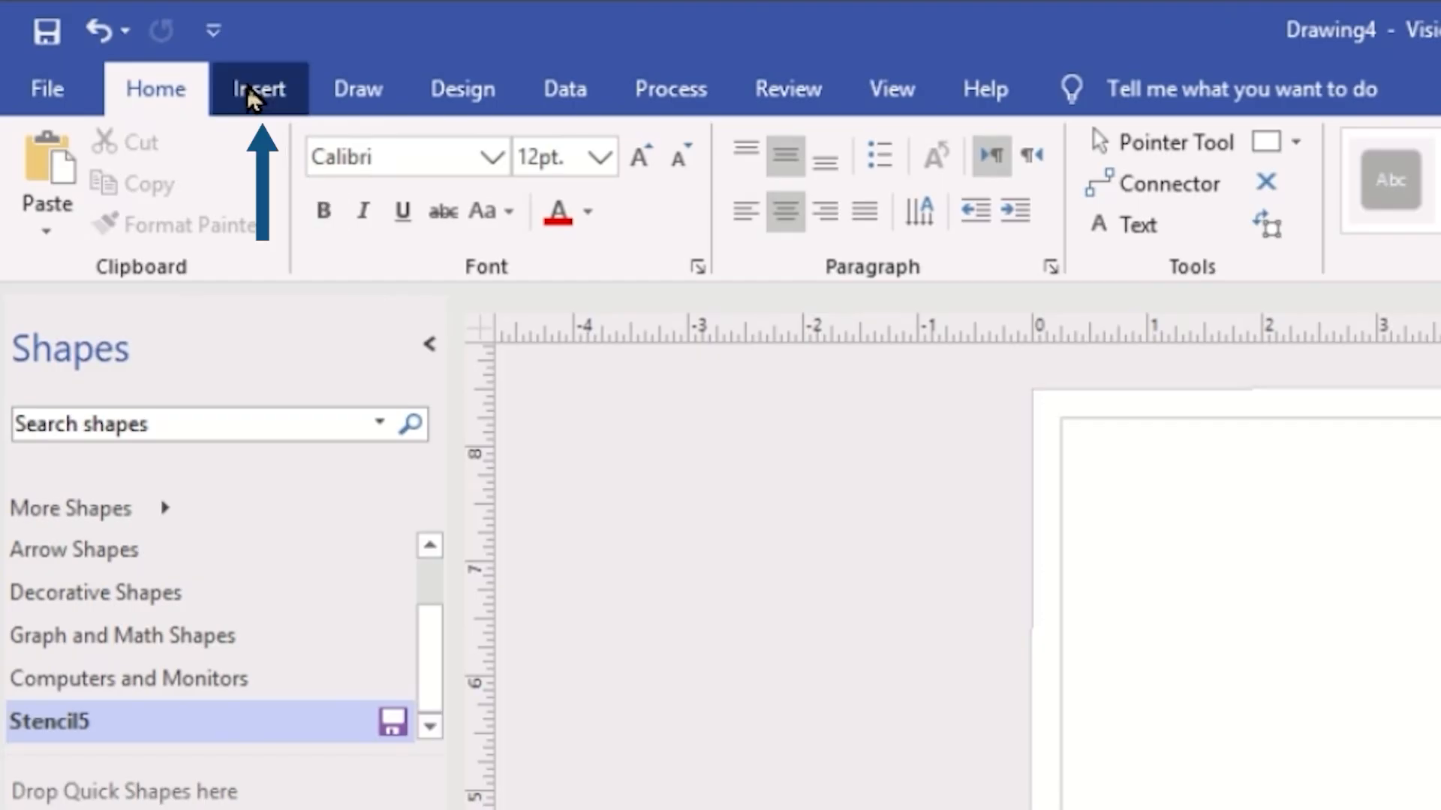
Insert the pictures 1.PNG through 8.PNG from the Pictures folder onto the page together
{"action": "left_click", "coordinate": [255, 98]}
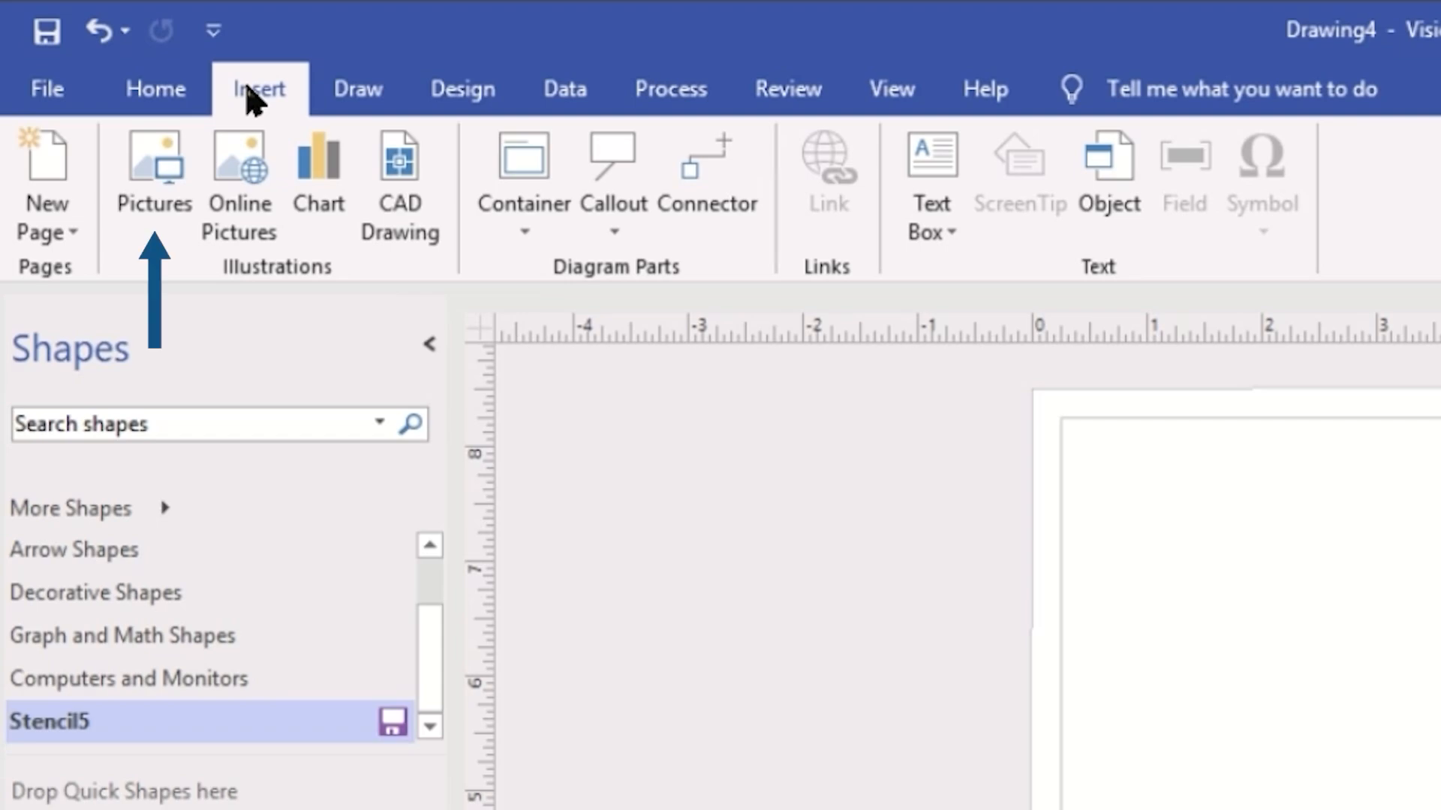
{"action": "left_click", "coordinate": [155, 180]}
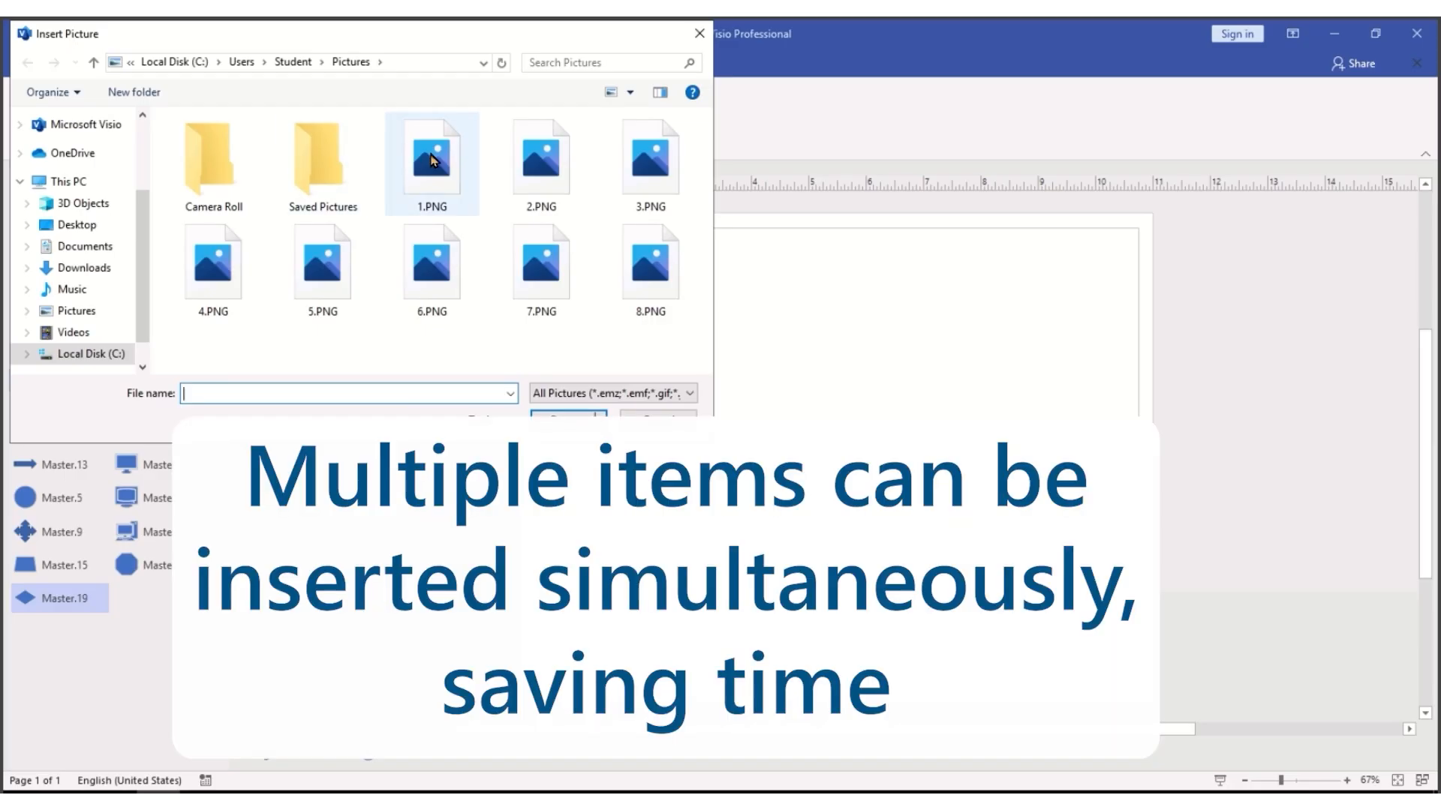
{"action": "left_click", "coordinate": [434, 159]}
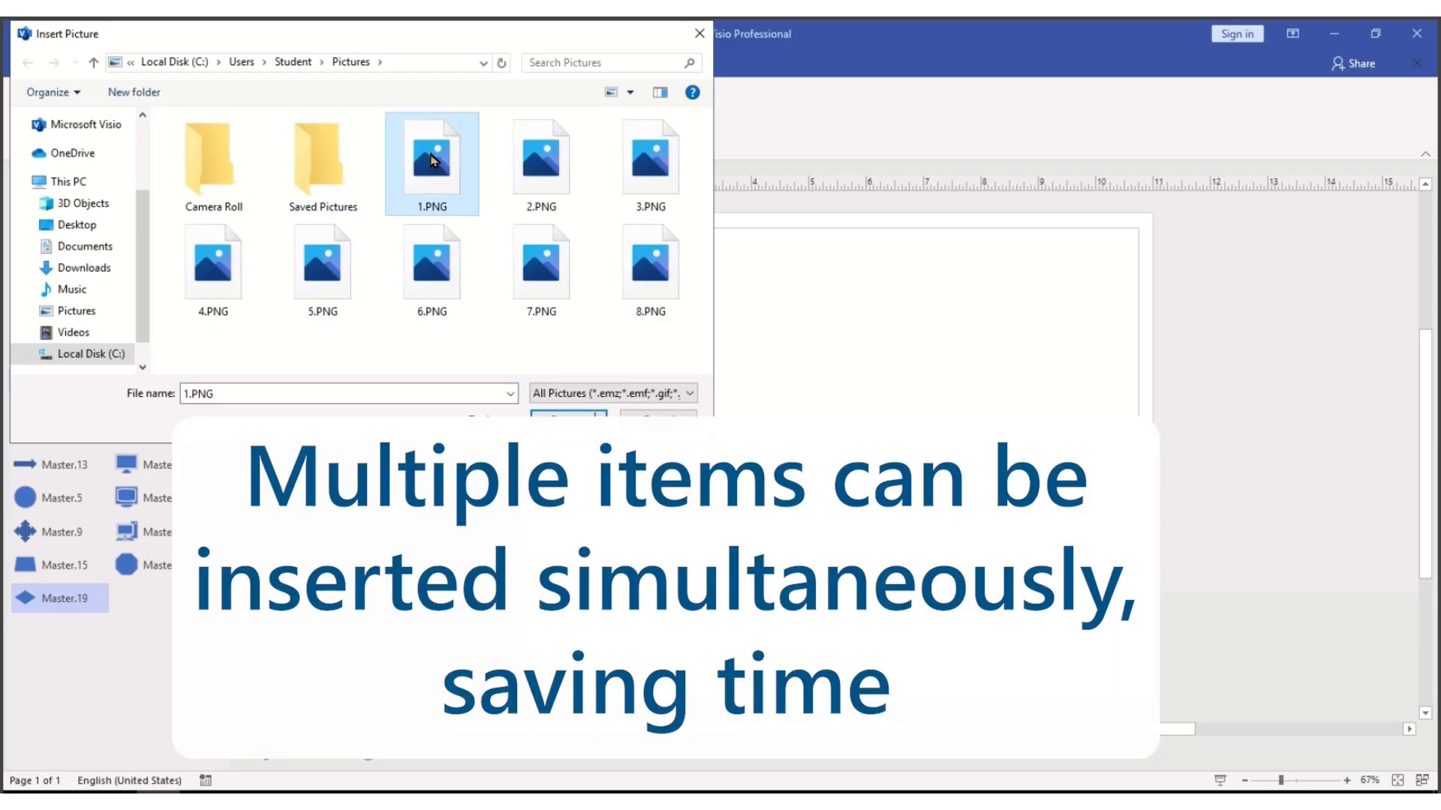
{"action": "left_click", "coordinate": [658, 270], "text": "shift"}
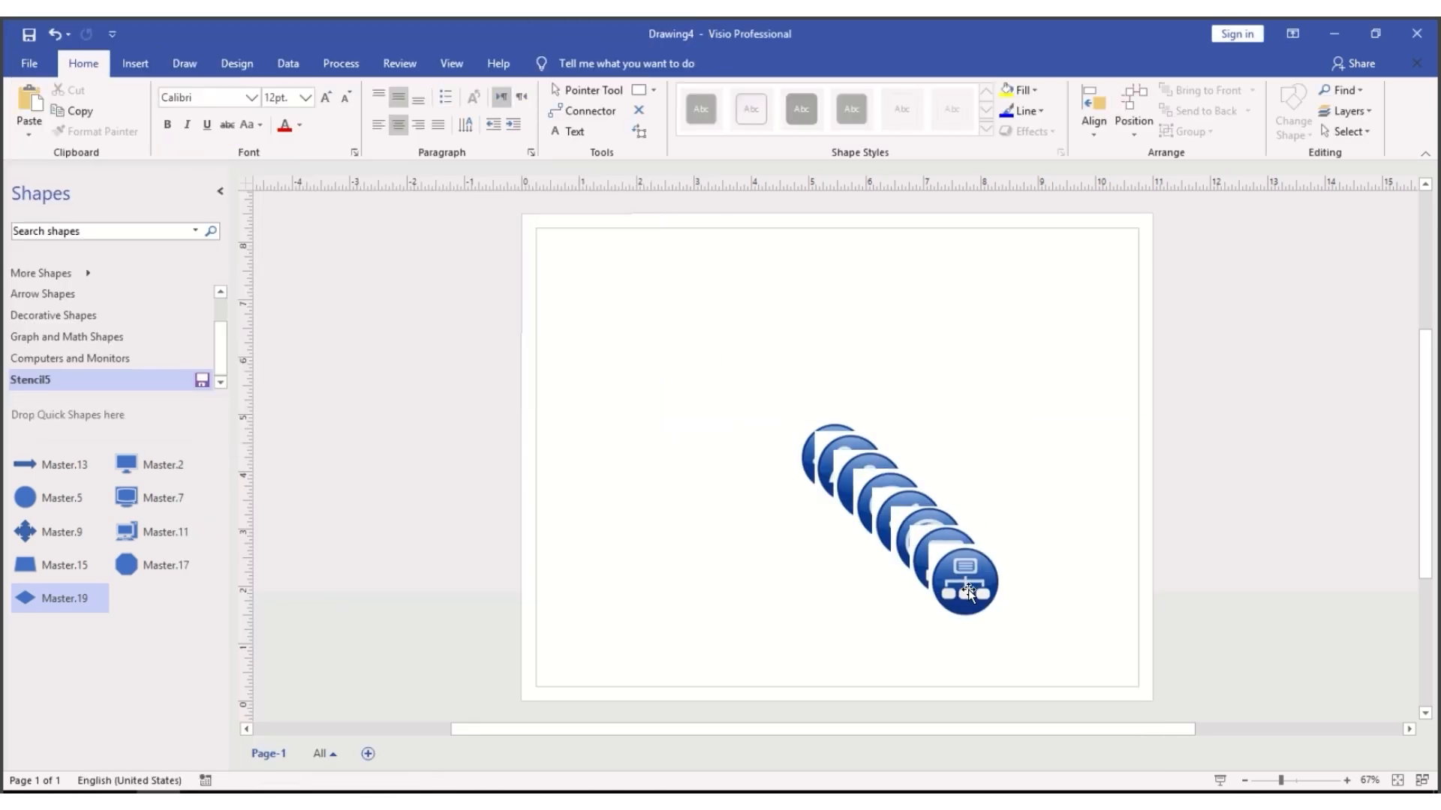
Move all the inserted round icon pictures from the page into the new stencil as masters
{"action": "left_click_drag", "start_coordinate": [964, 580], "coordinate": [143, 668]}
{"action": "left_click_drag", "start_coordinate": [945, 555], "coordinate": [143, 668]}
{"action": "left_click_drag", "start_coordinate": [930, 536], "coordinate": [143, 668]}
{"action": "left_click_drag", "start_coordinate": [919, 509], "coordinate": [142, 676]}
{"action": "left_click_drag", "start_coordinate": [893, 504], "coordinate": [142, 687]}
{"action": "left_click_drag", "start_coordinate": [871, 486], "coordinate": [142, 713]}
{"action": "left_click_drag", "start_coordinate": [835, 457], "coordinate": [143, 721]}
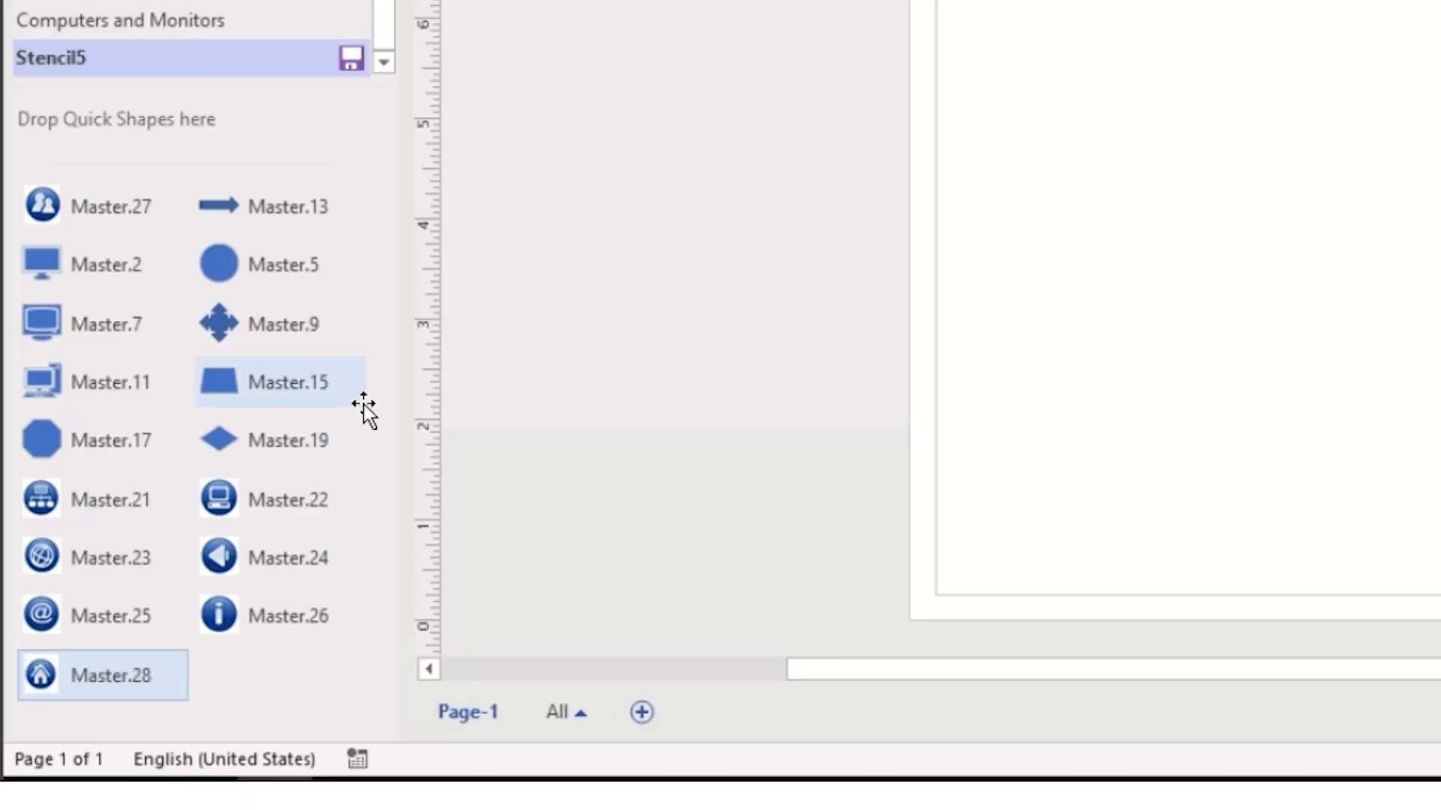
Open the name of the people-icon master in the new stencil for editing
{"action": "right_click", "coordinate": [92, 206]}
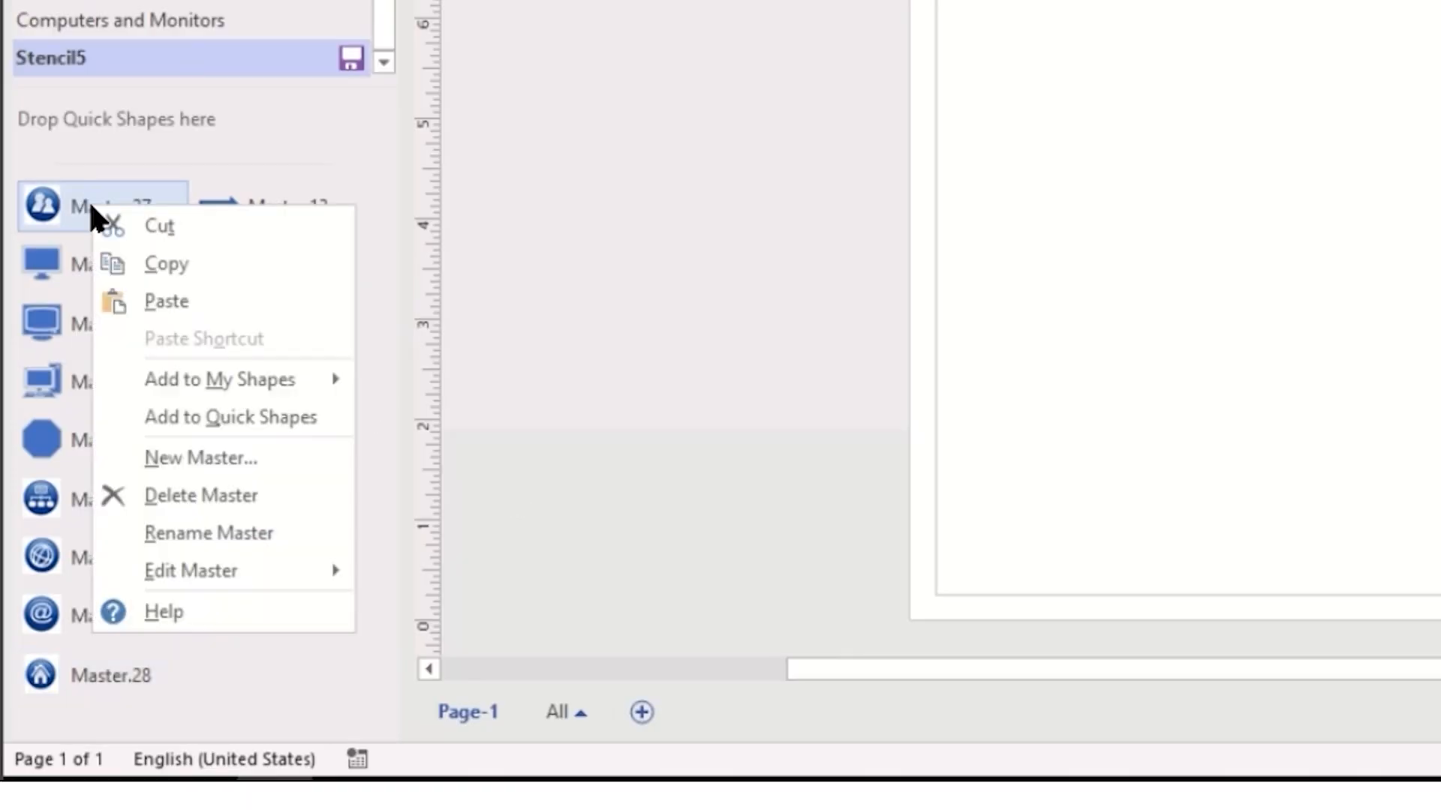
{"action": "left_click", "coordinate": [160, 533]}
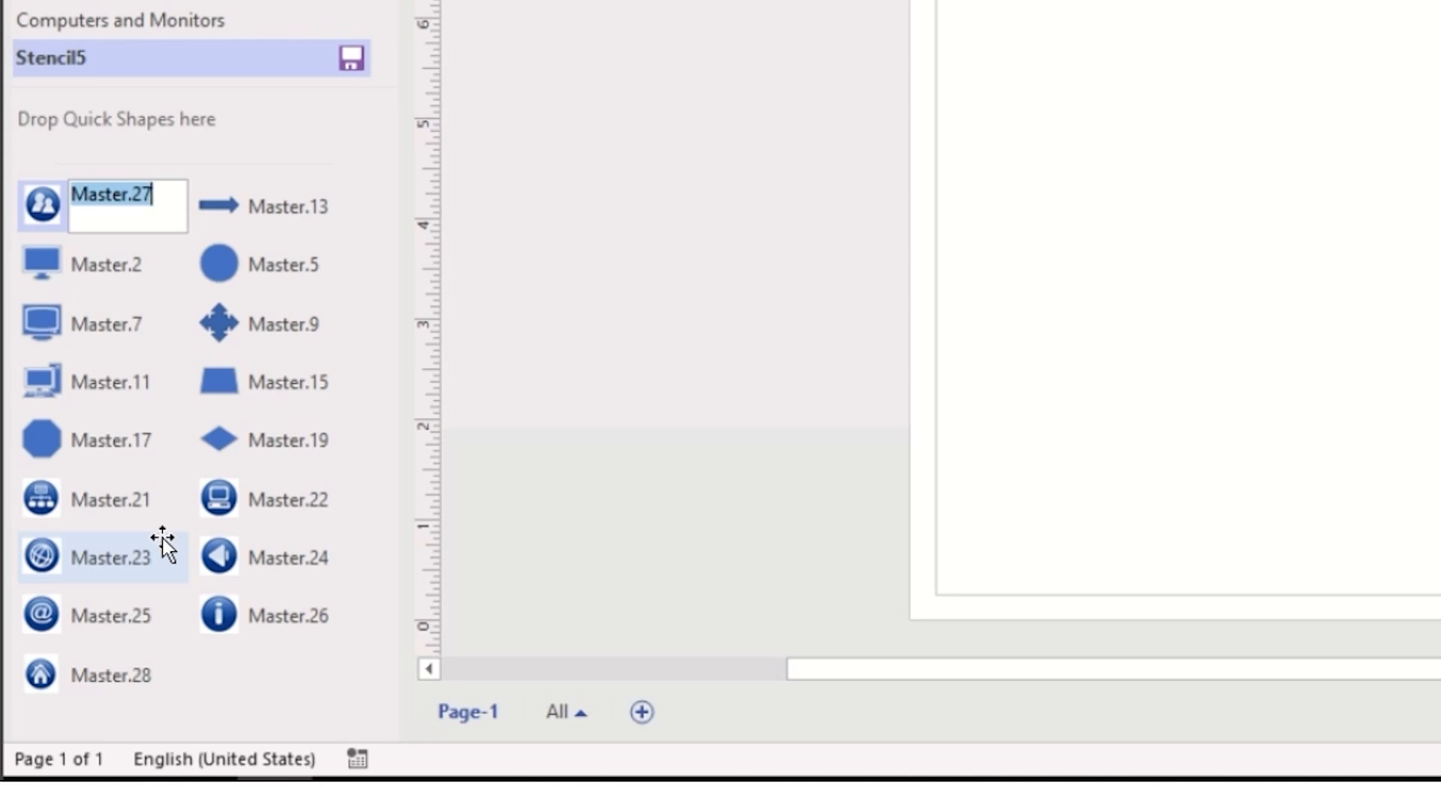
{"action": "left_click", "coordinate": [776, 472]}
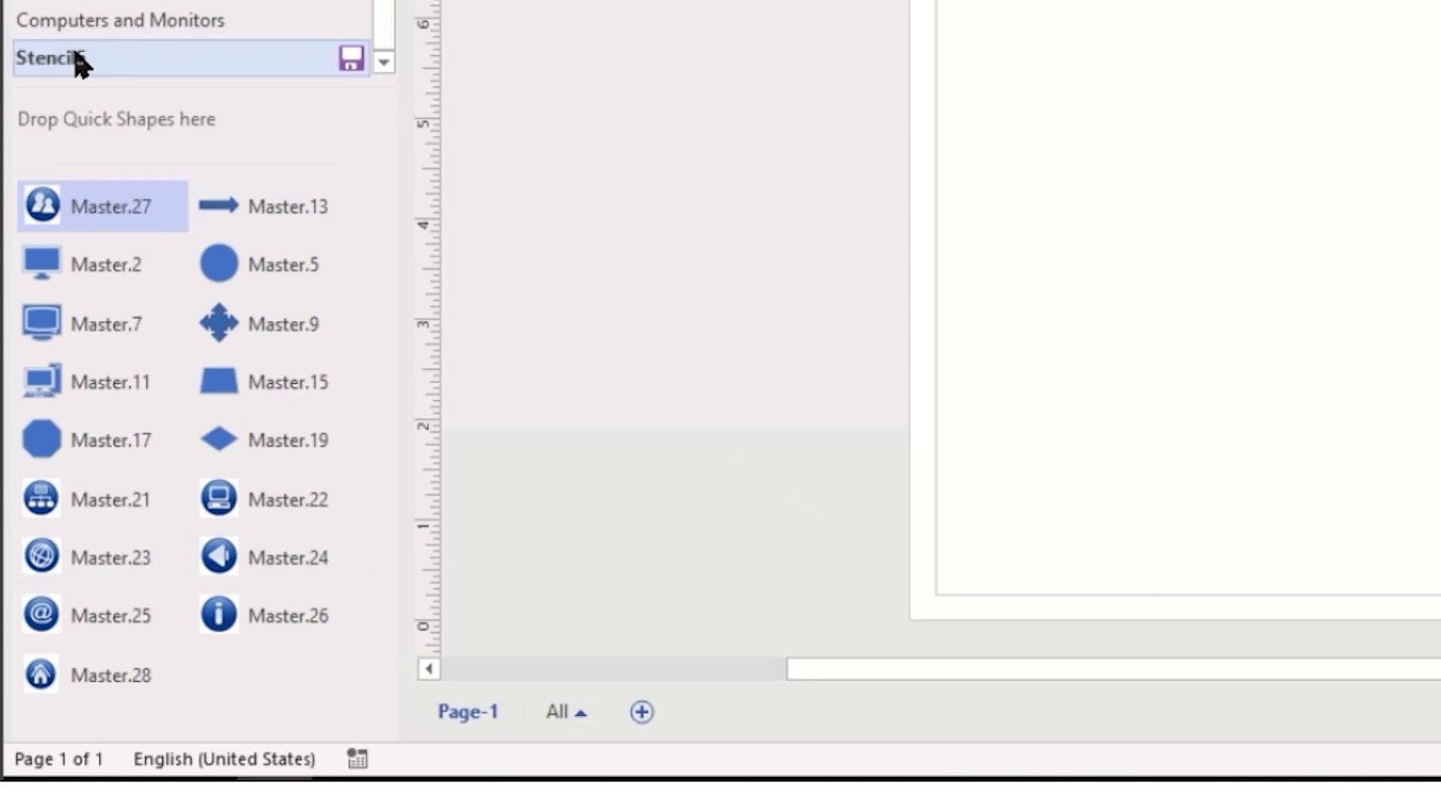
Save the new stencil as MyTest in the My Shapes folder, in Visio Stencil (*.vssx) format
{"action": "left_click", "coordinate": [351, 59]}
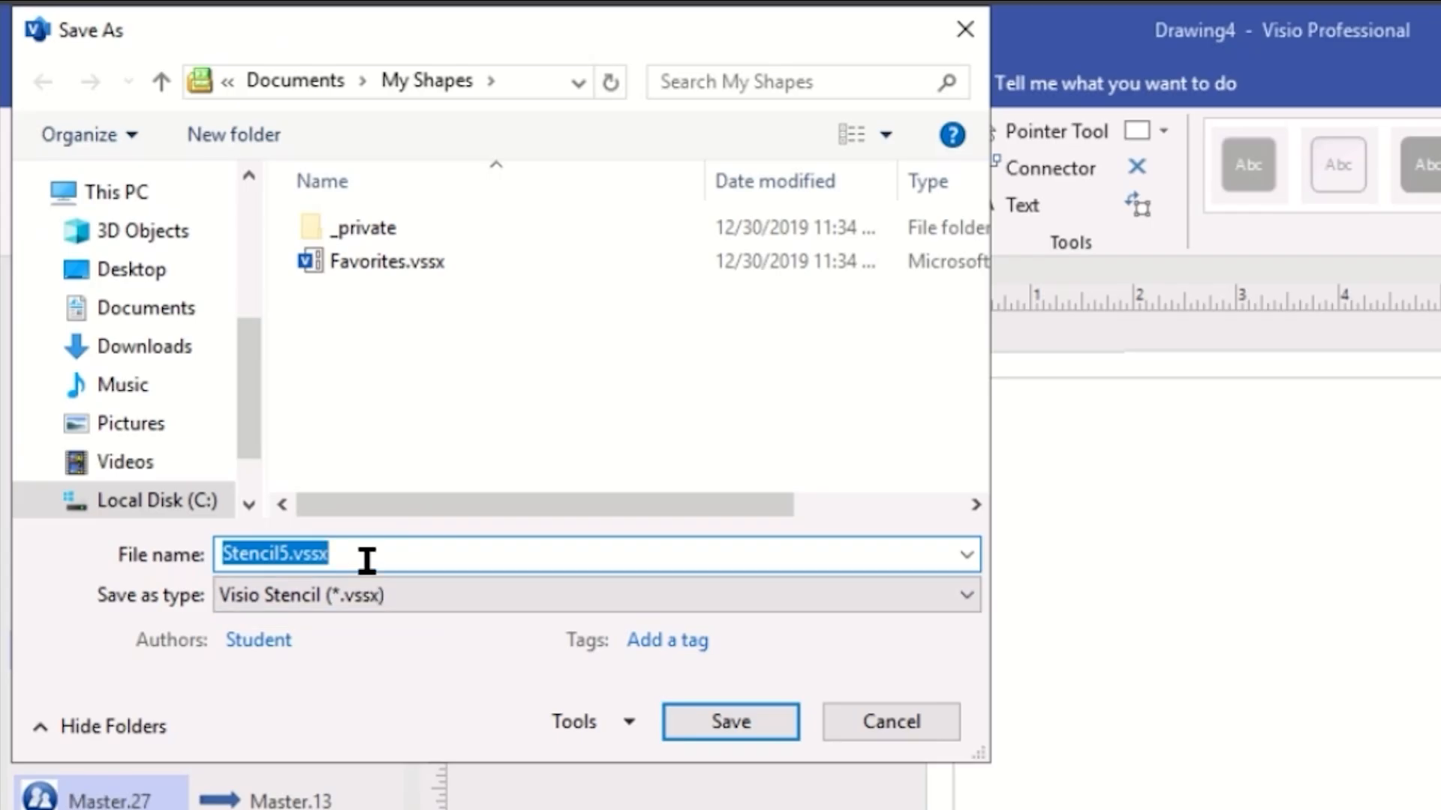
{"action": "type", "text": "MyTe"}
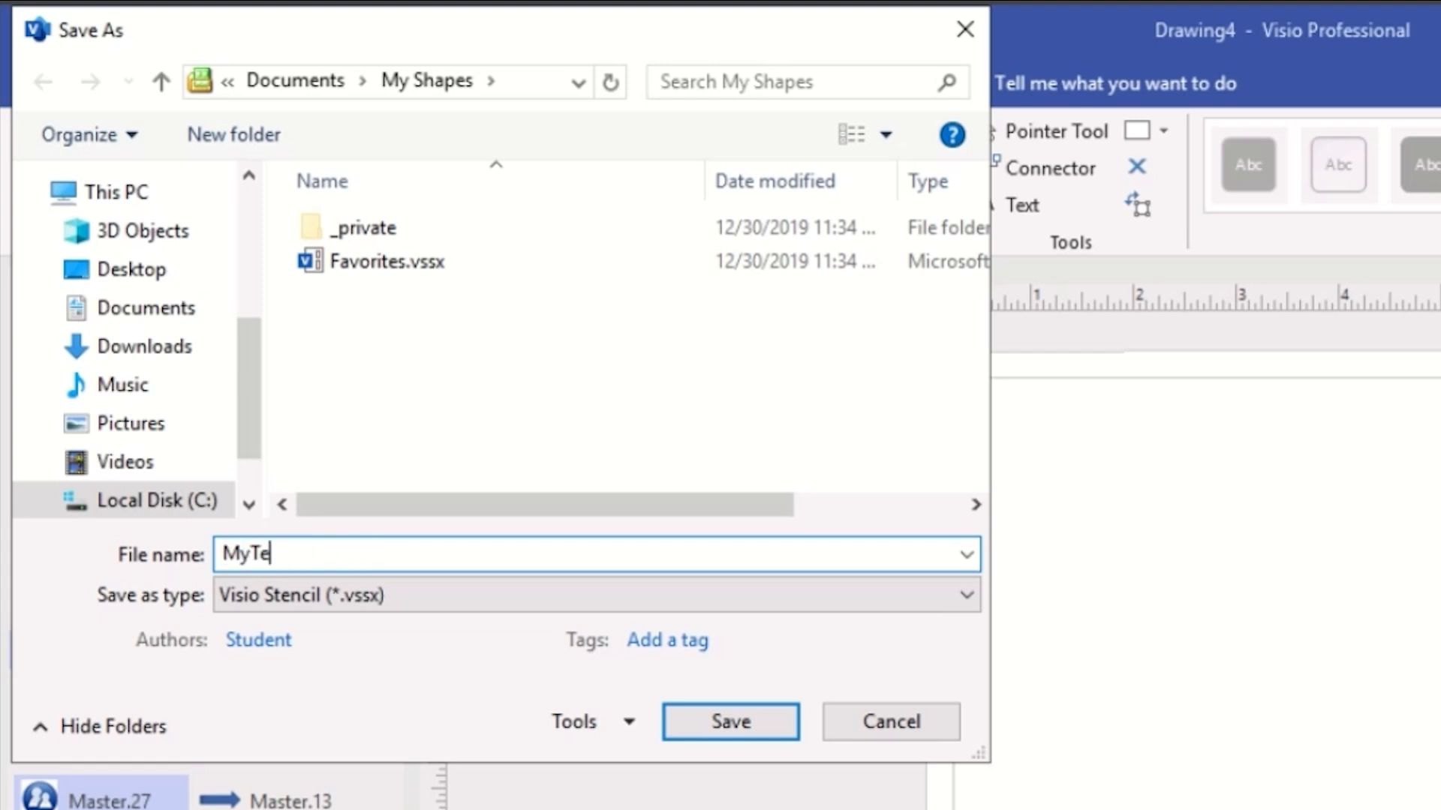
{"action": "type", "text": "st"}
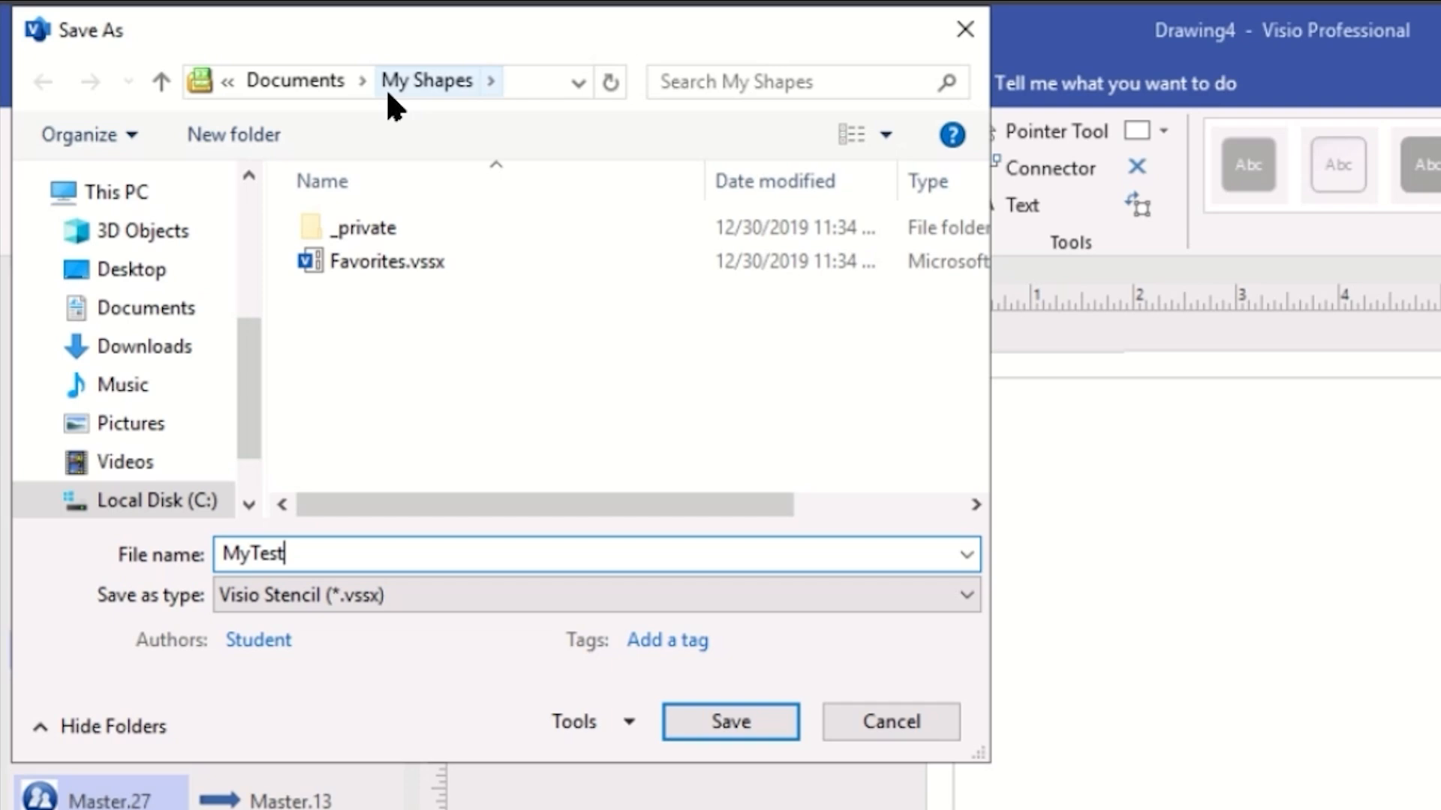
{"action": "left_click", "coordinate": [710, 722]}
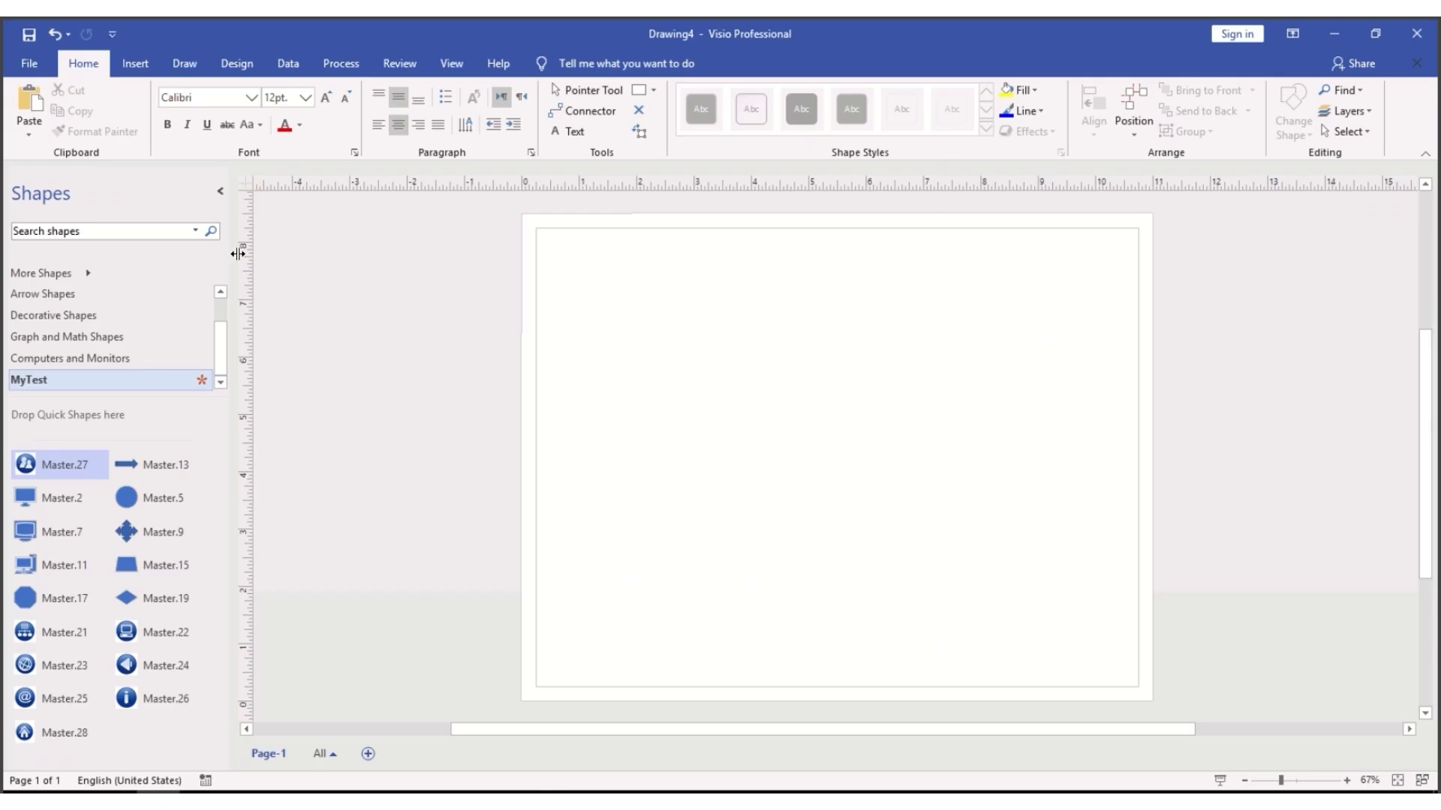
Close the current drawing and create a new Basic Diagram in US Units
{"action": "left_click", "coordinate": [28, 64]}
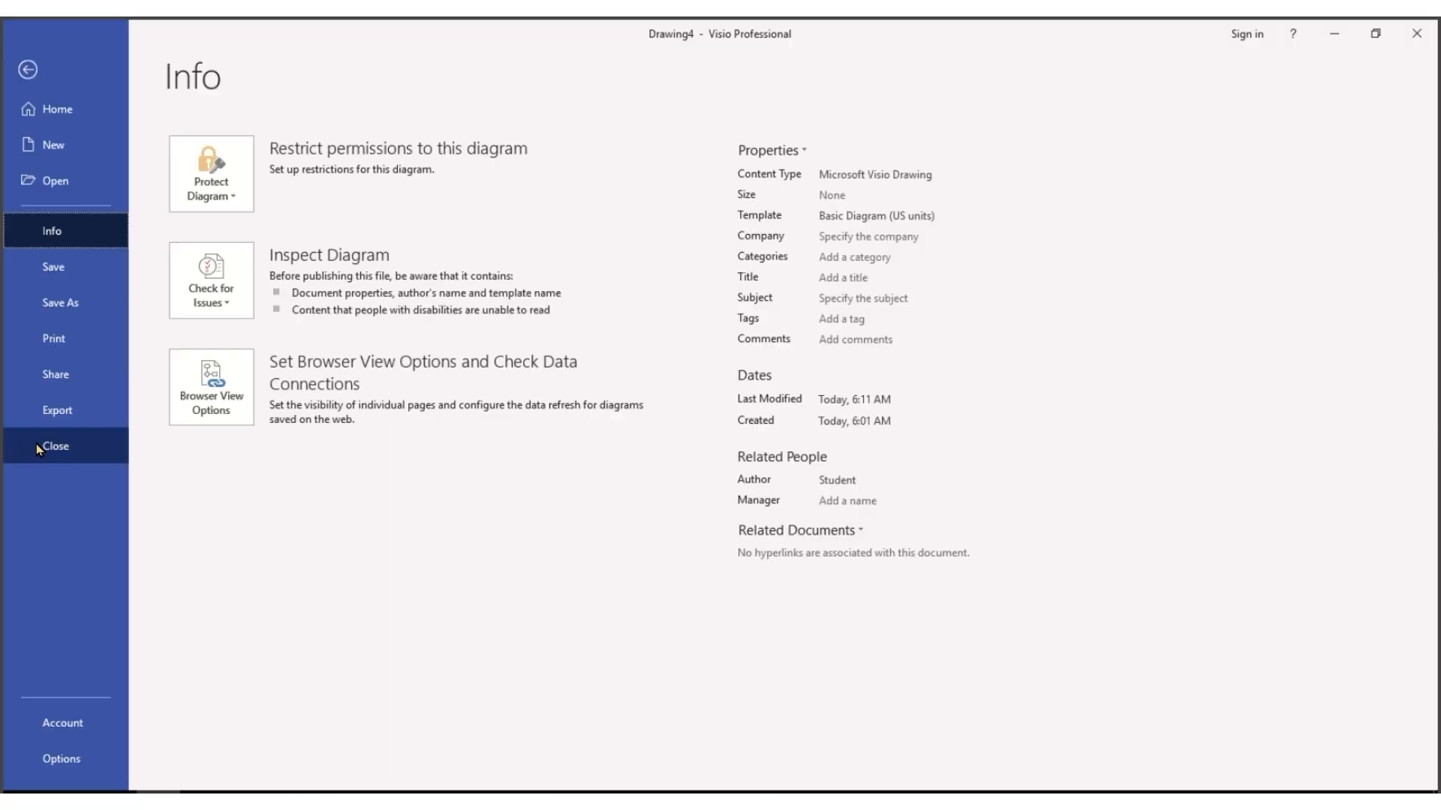
{"action": "left_click", "coordinate": [54, 445]}
{"action": "left_click", "coordinate": [714, 438]}
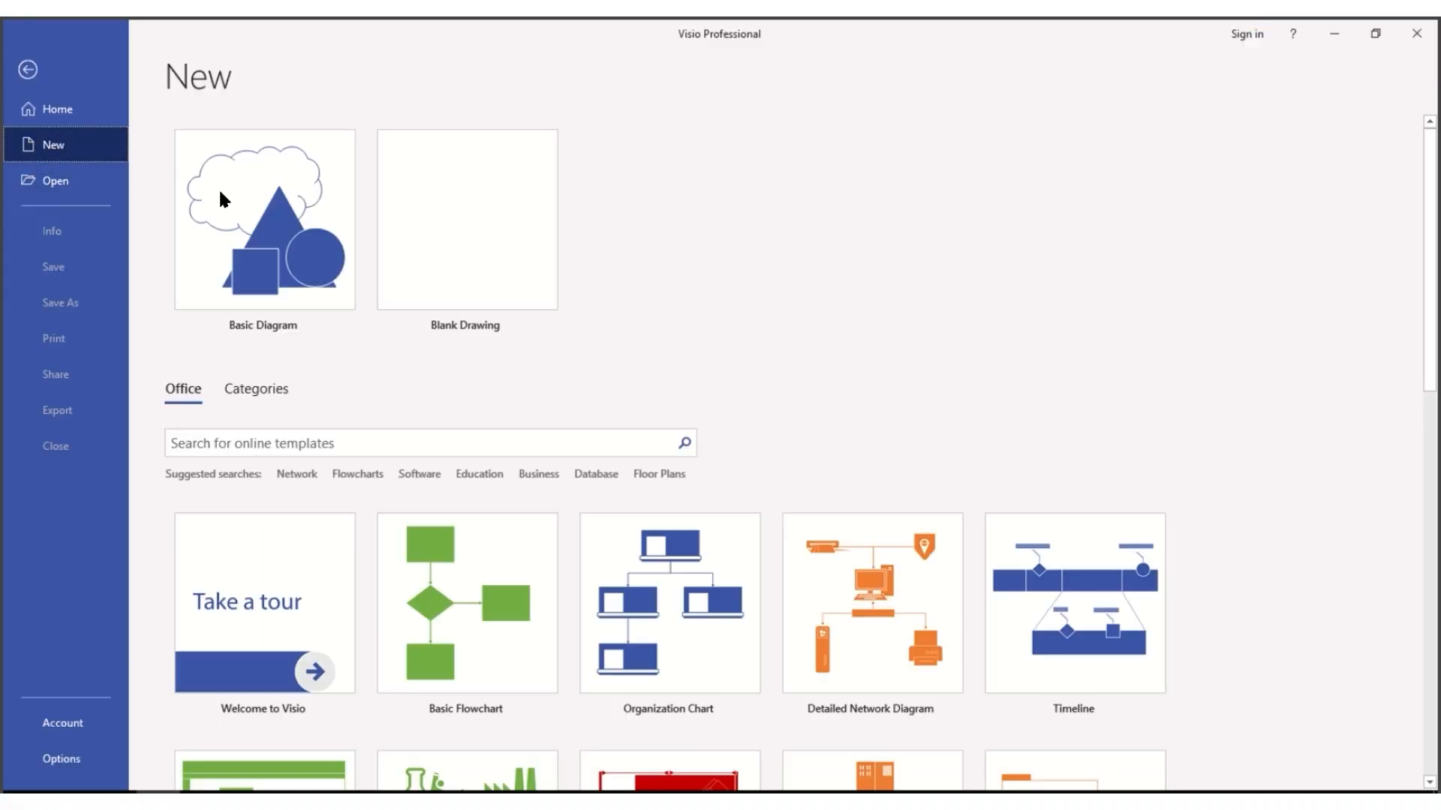
{"action": "left_click", "coordinate": [259, 208]}
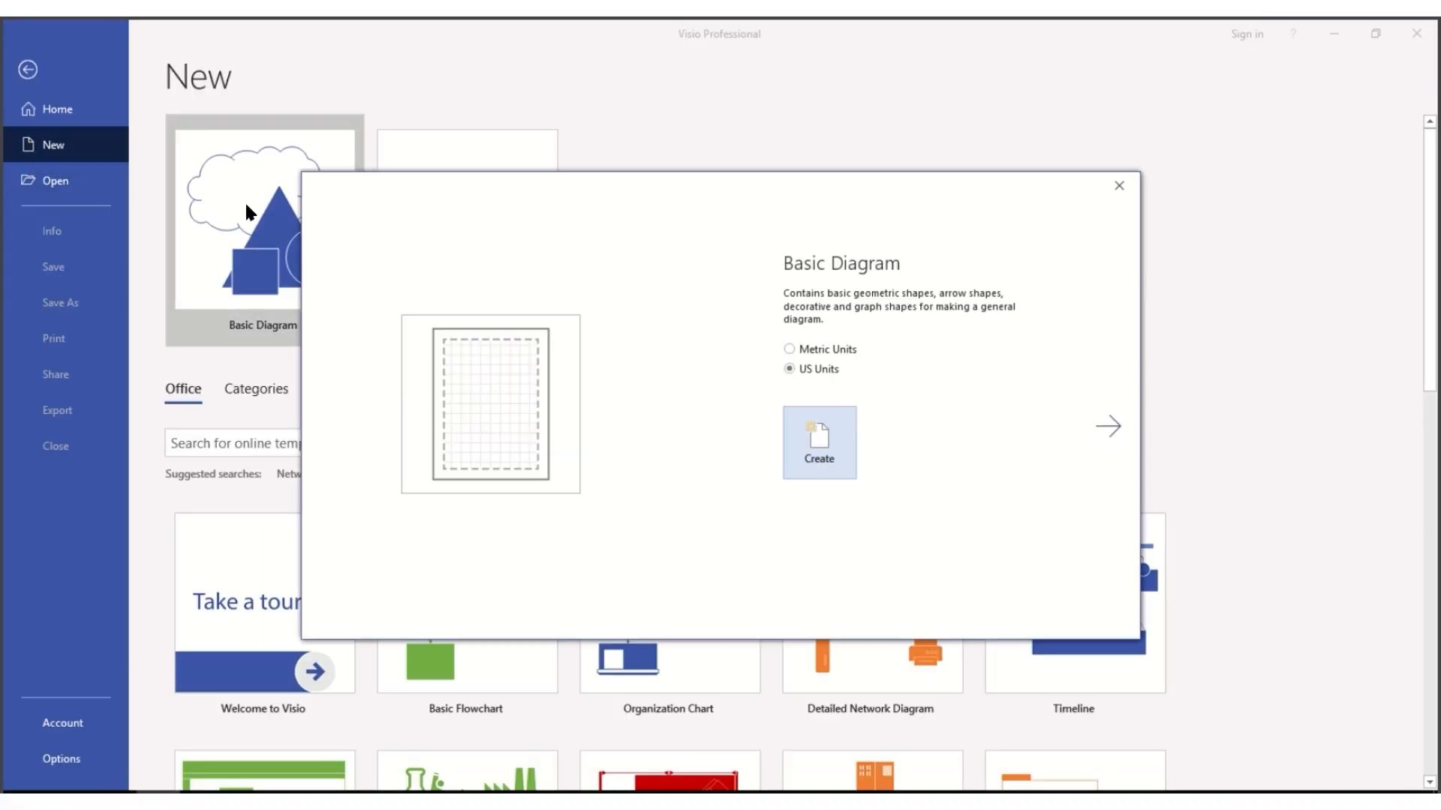
{"action": "left_click", "coordinate": [845, 441]}
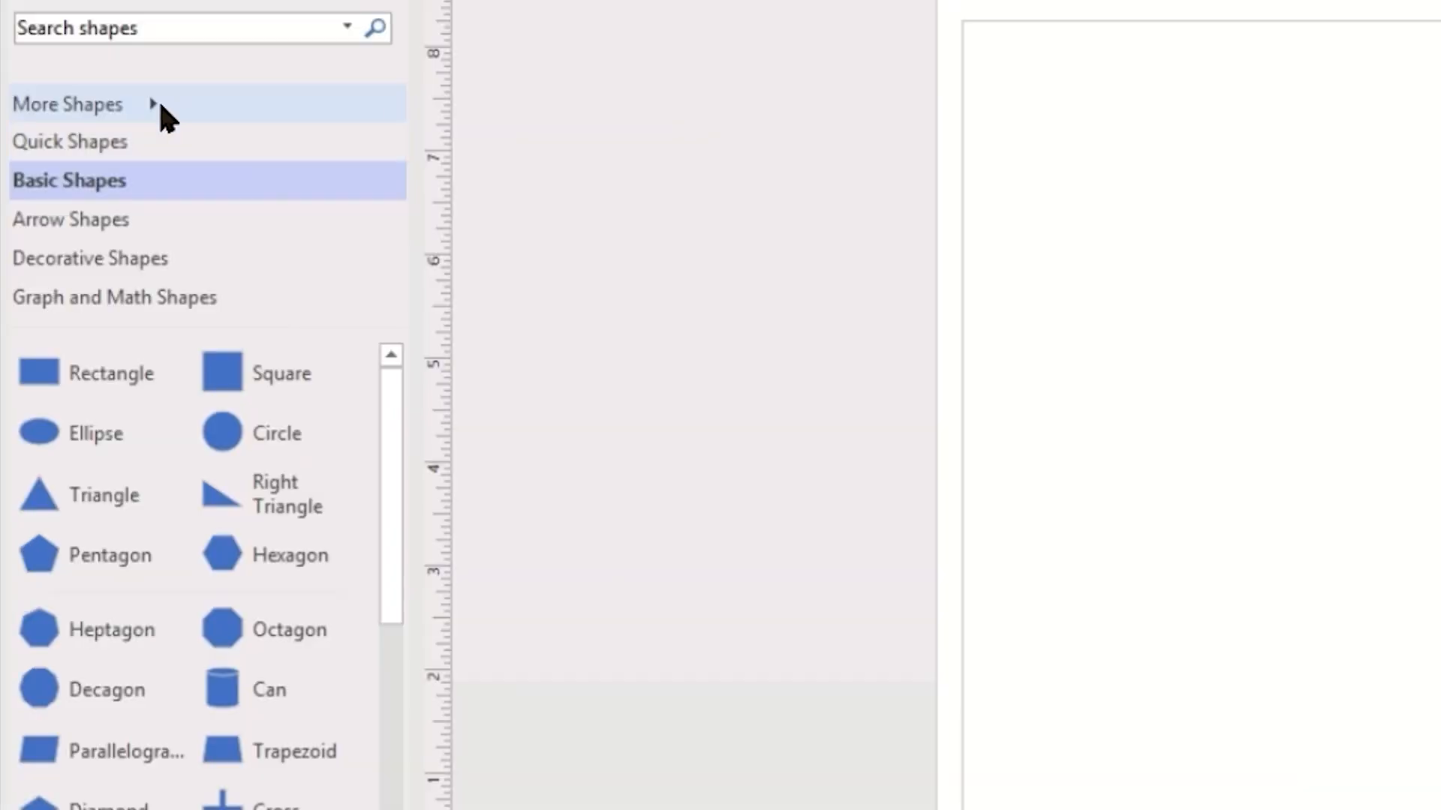
Open the MyTest.vssx stencil from the My Shapes folder in the new drawing
{"action": "left_click", "coordinate": [160, 105]}
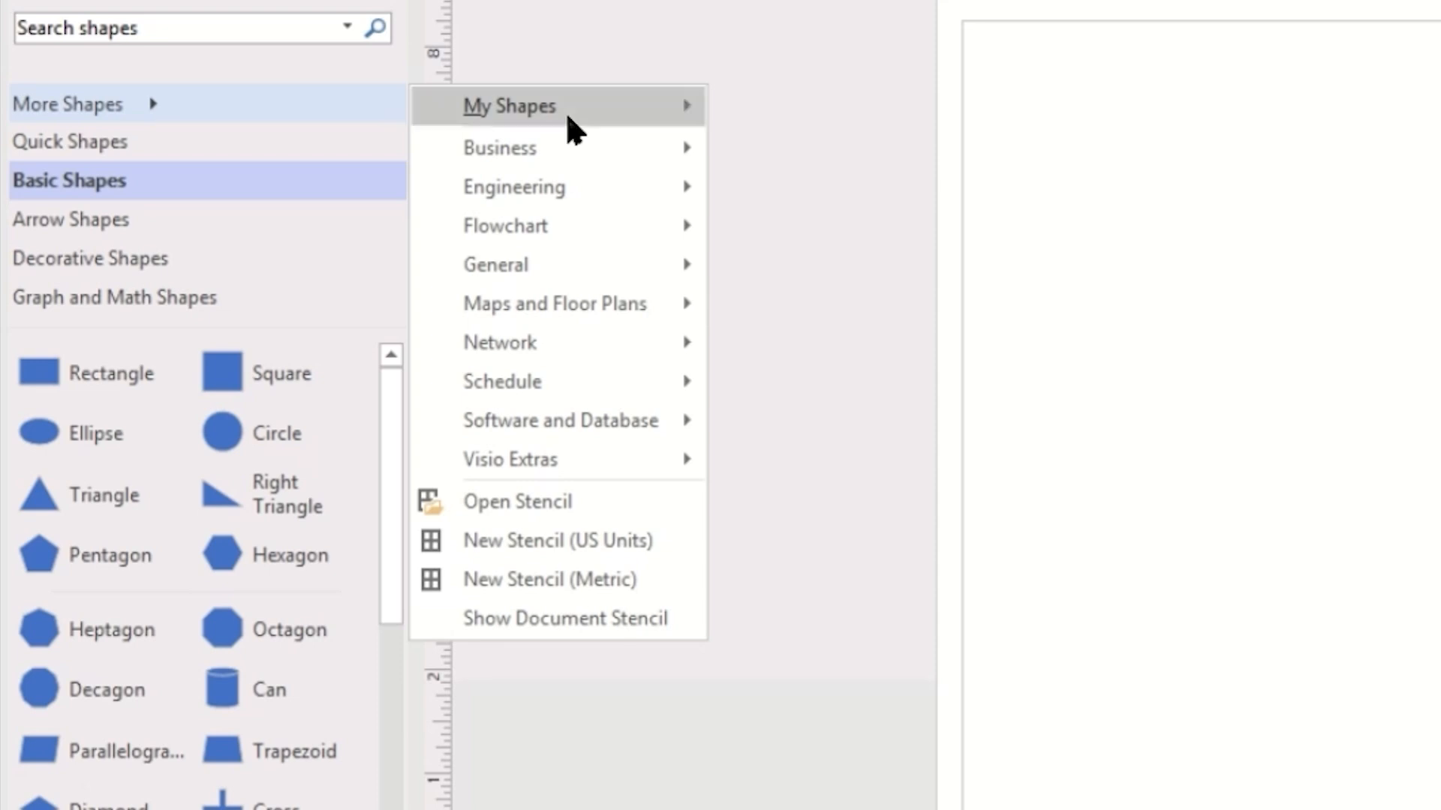
{"action": "left_click", "coordinate": [617, 499]}
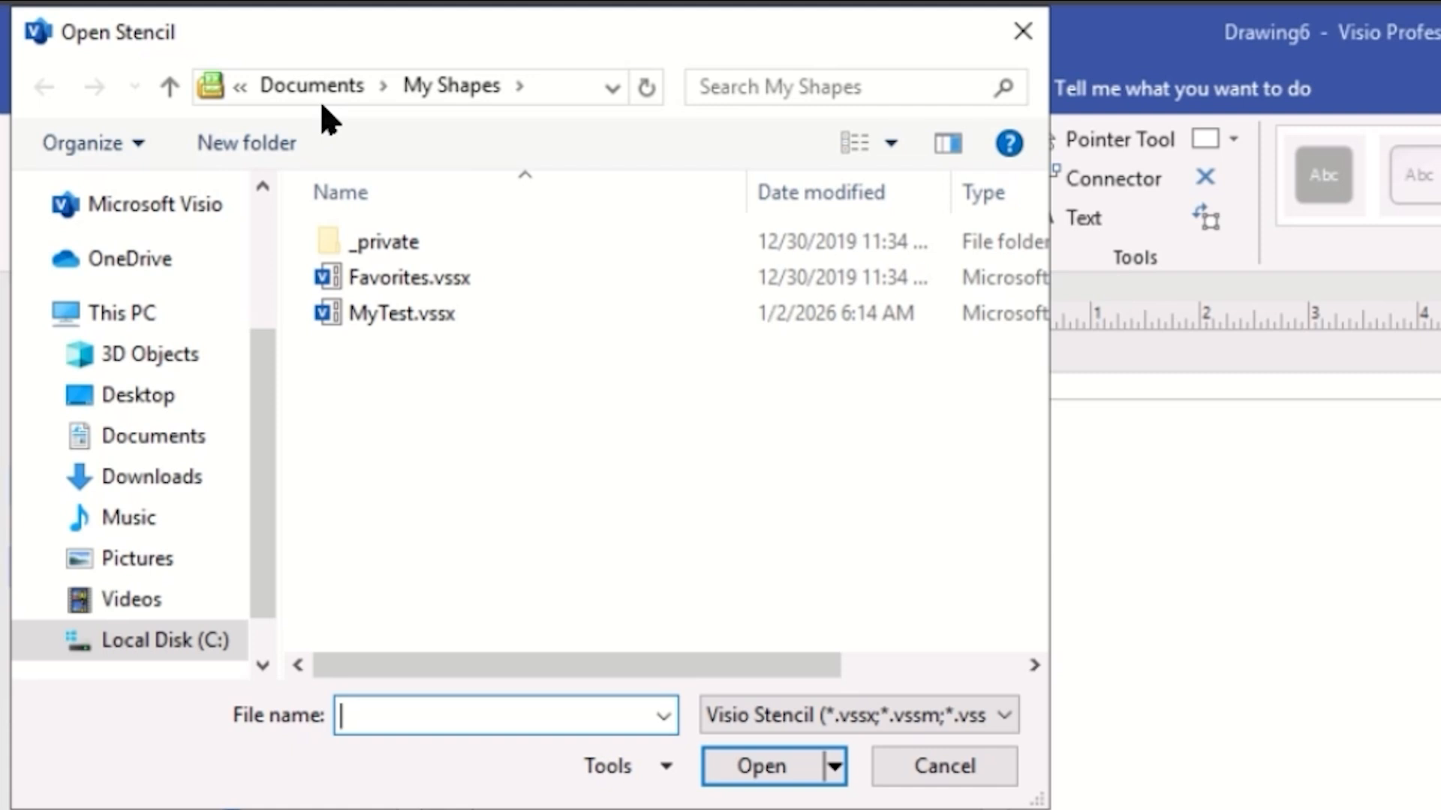
{"action": "left_click", "coordinate": [398, 315]}
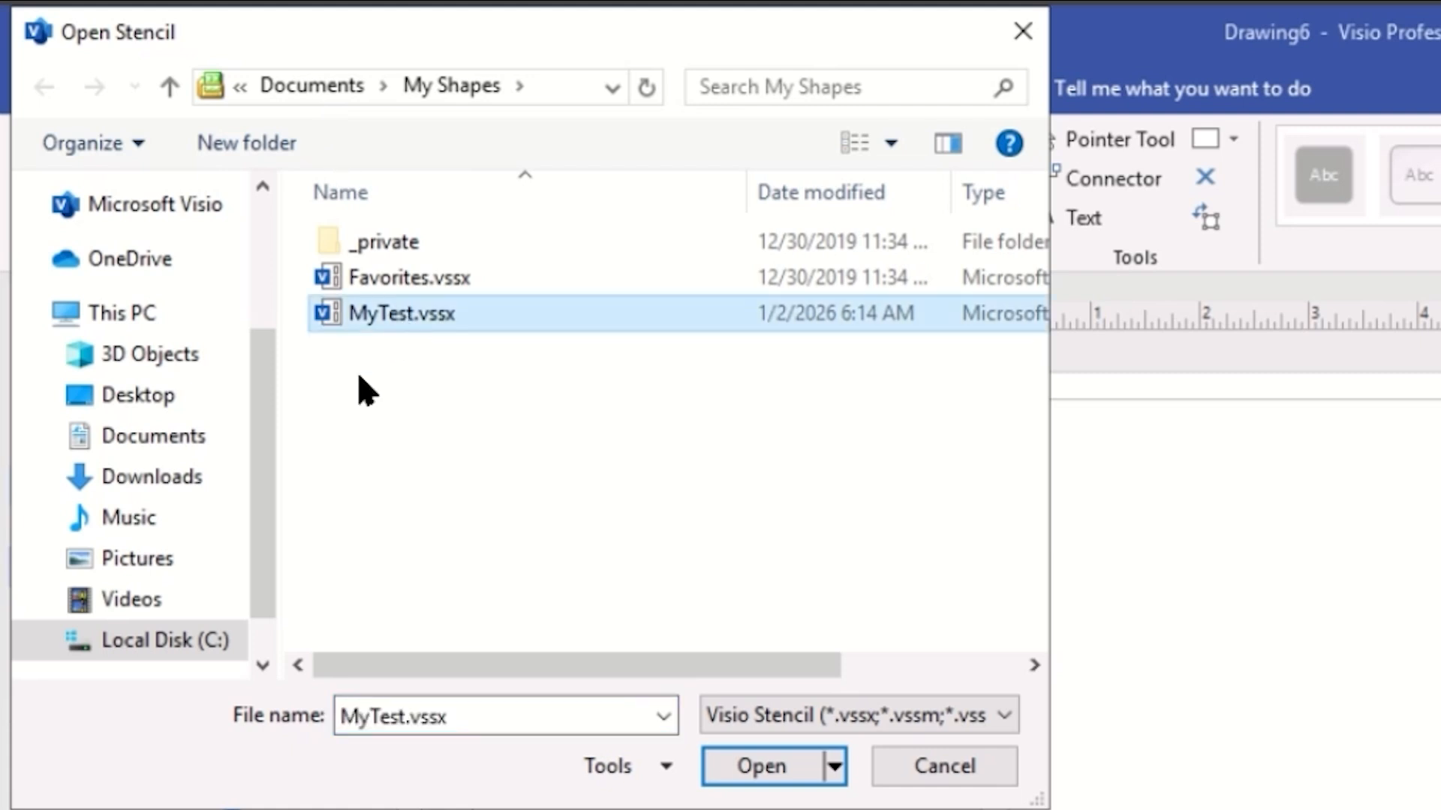
{"action": "left_click", "coordinate": [770, 770]}
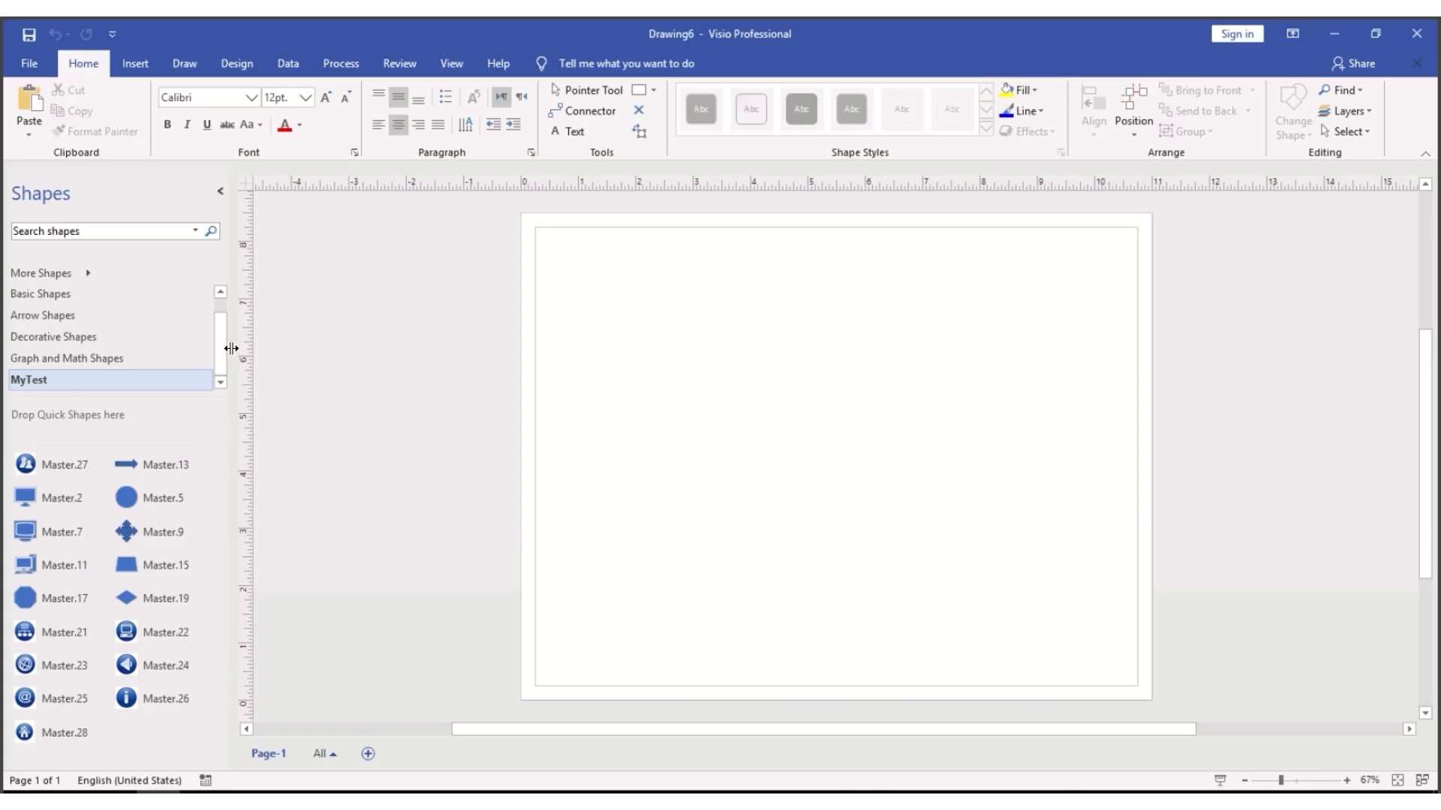